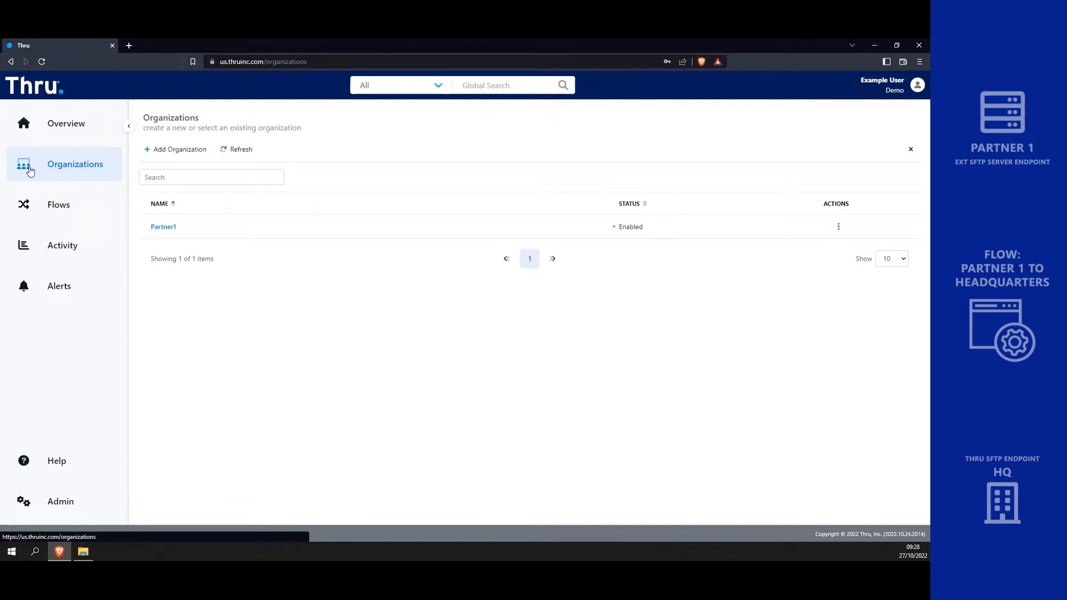
Test the connection of the Ext SFTP Server endpoint in the Partner1 organization.
{"action": "left_click", "coordinate": [174, 228]}
{"action": "left_click", "coordinate": [177, 192]}
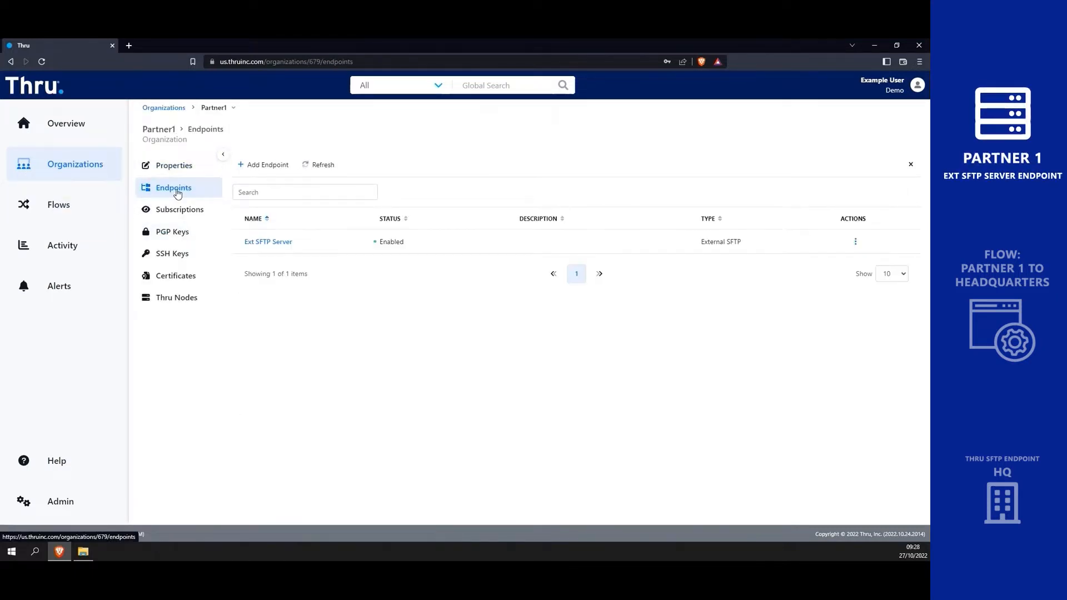
{"action": "left_click", "coordinate": [269, 242]}
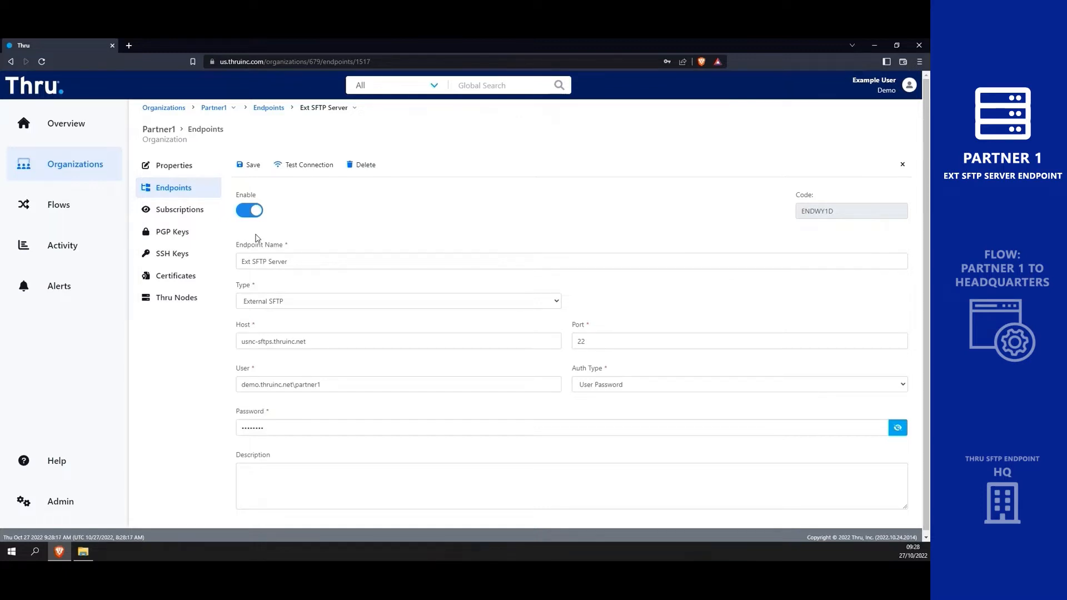
{"action": "left_click", "coordinate": [299, 166]}
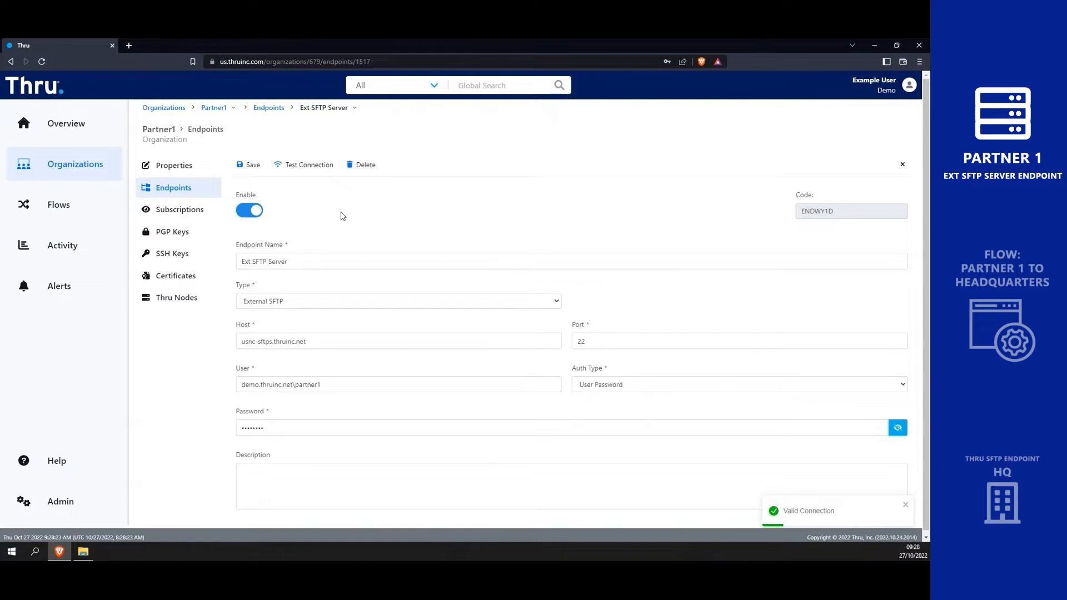
Create and save a new enabled organization named Headquarters.
{"action": "left_click", "coordinate": [162, 108]}
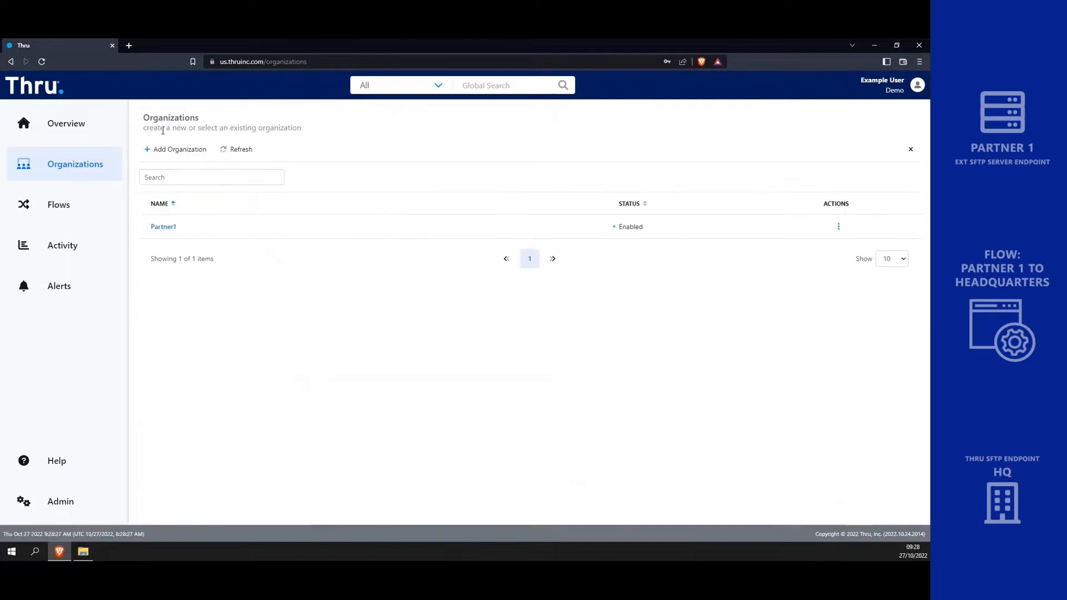
{"action": "left_click", "coordinate": [177, 150]}
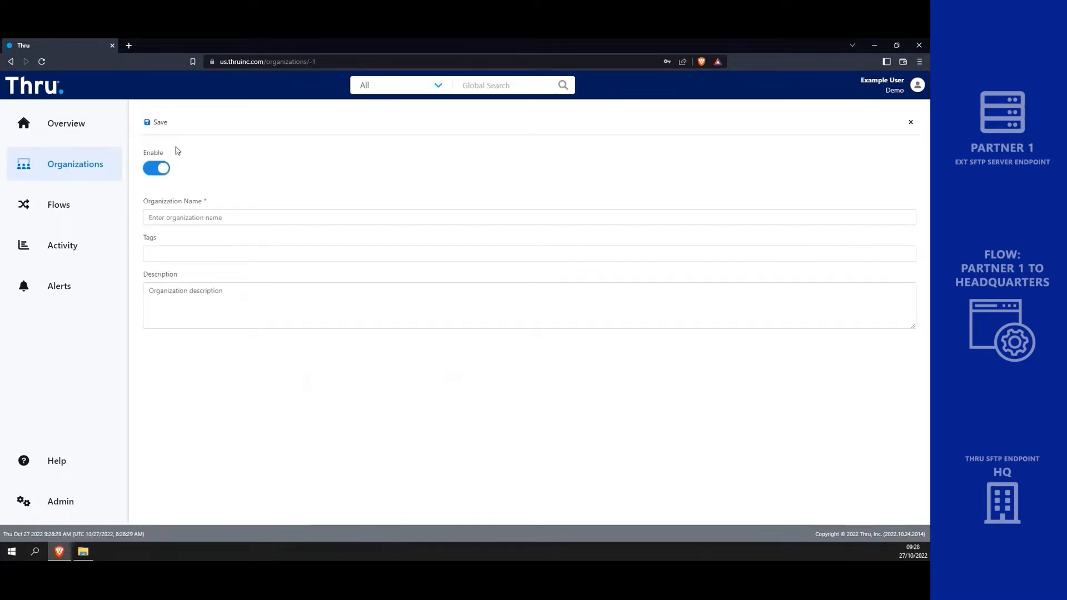
{"action": "left_click", "coordinate": [191, 217]}
{"action": "type", "text": "Headquarters"}
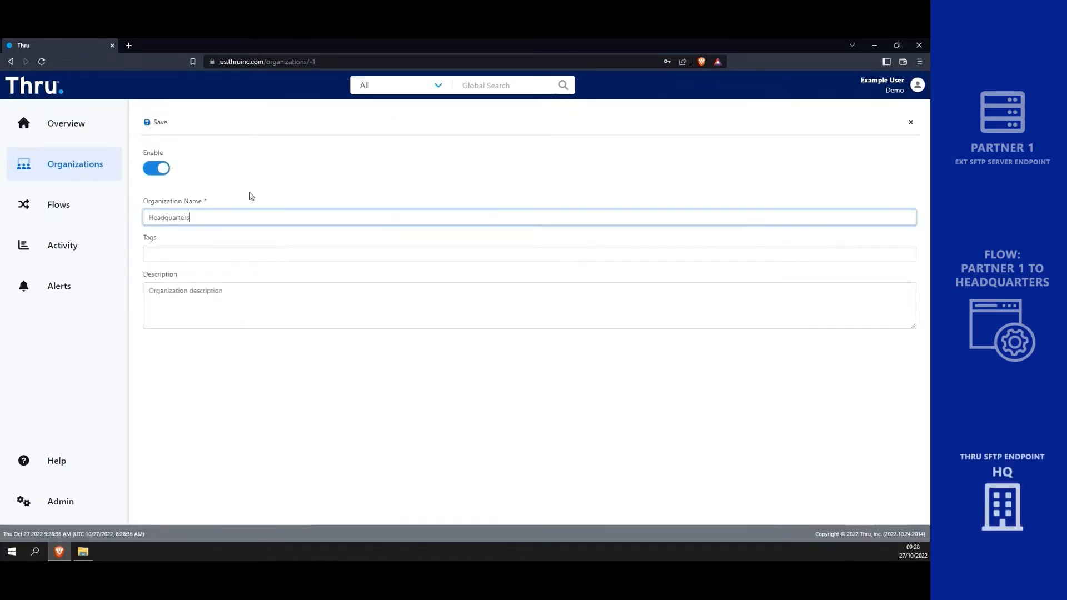
{"action": "left_click", "coordinate": [161, 123]}
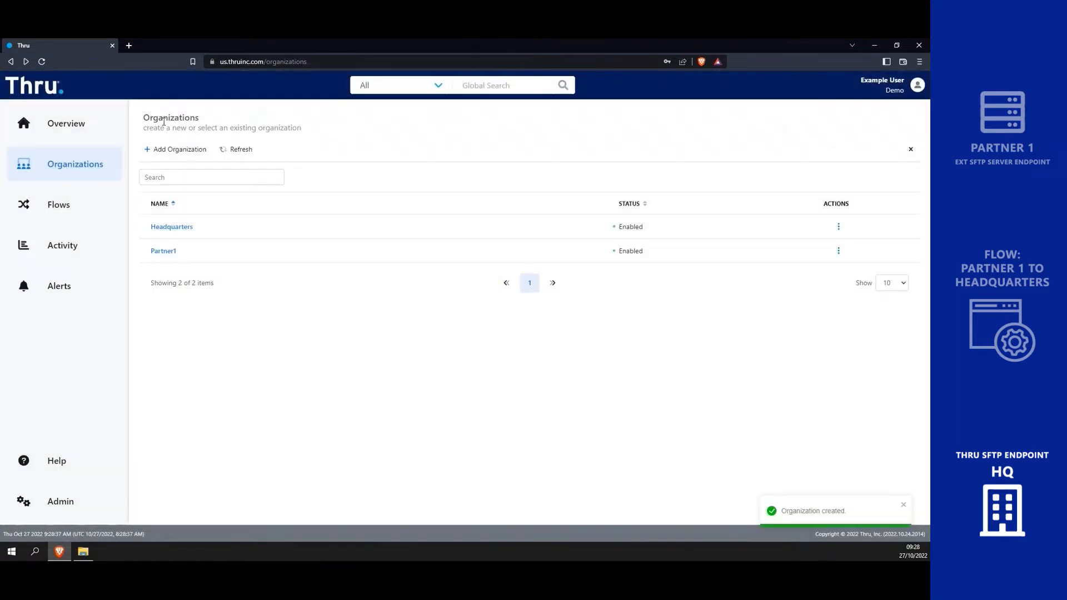
Add an endpoint named Thru SFTP Server of type Thru SFTP to the Headquarters organization and save it.
{"action": "left_click", "coordinate": [170, 229]}
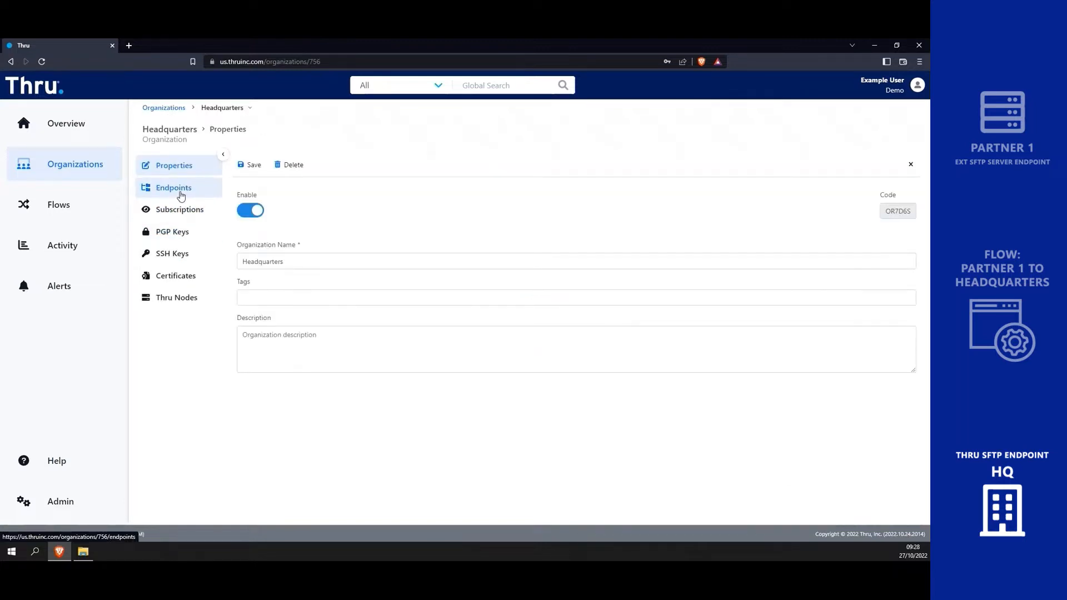
{"action": "left_click", "coordinate": [181, 195]}
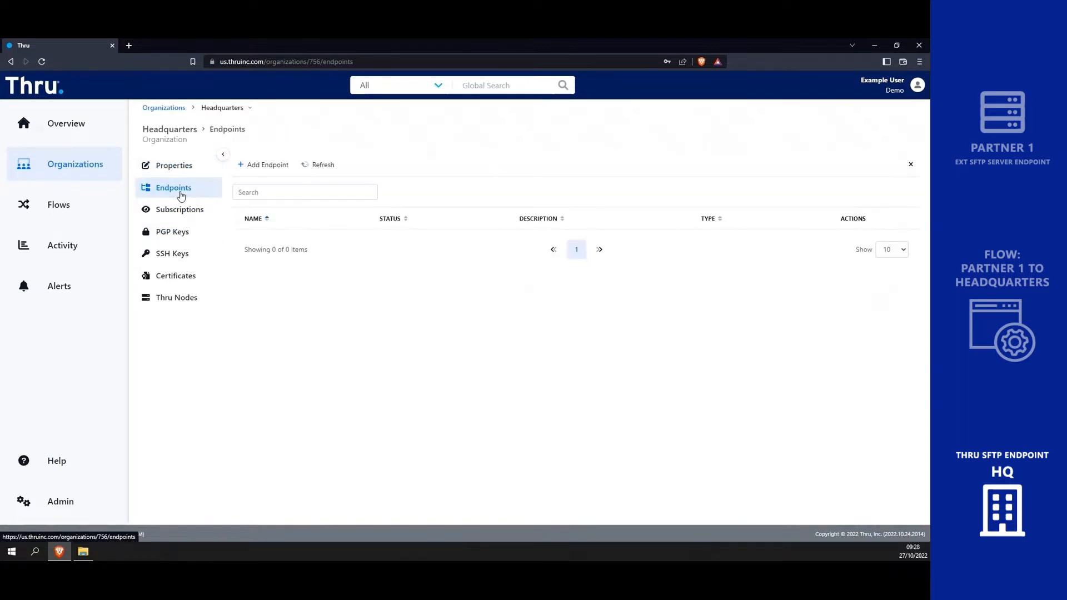
{"action": "left_click", "coordinate": [286, 166]}
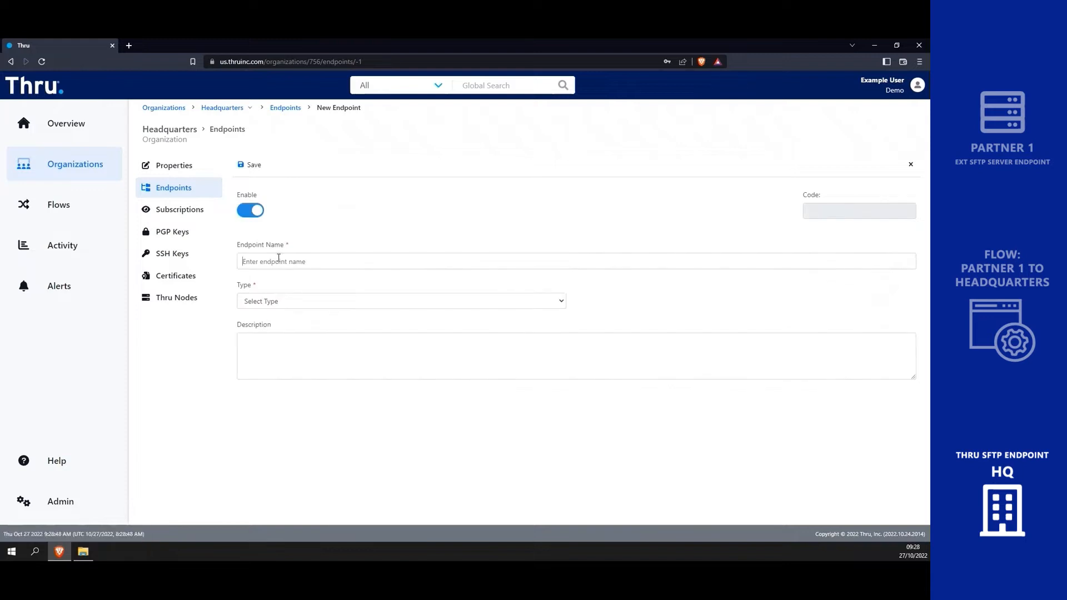
{"action": "left_click", "coordinate": [279, 260]}
{"action": "left_click", "coordinate": [306, 337]}
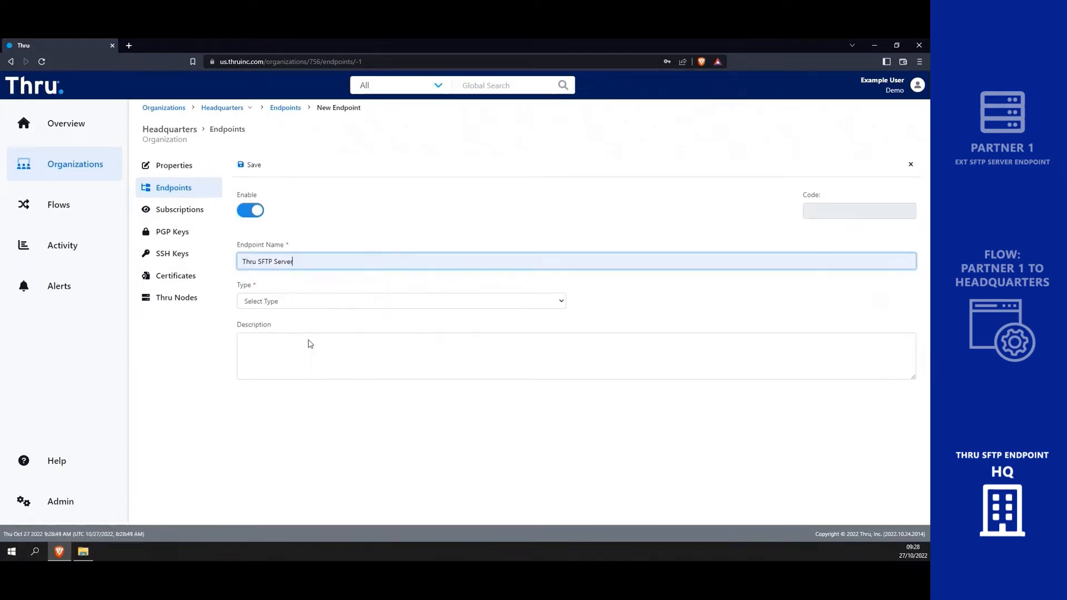
{"action": "left_click", "coordinate": [330, 300]}
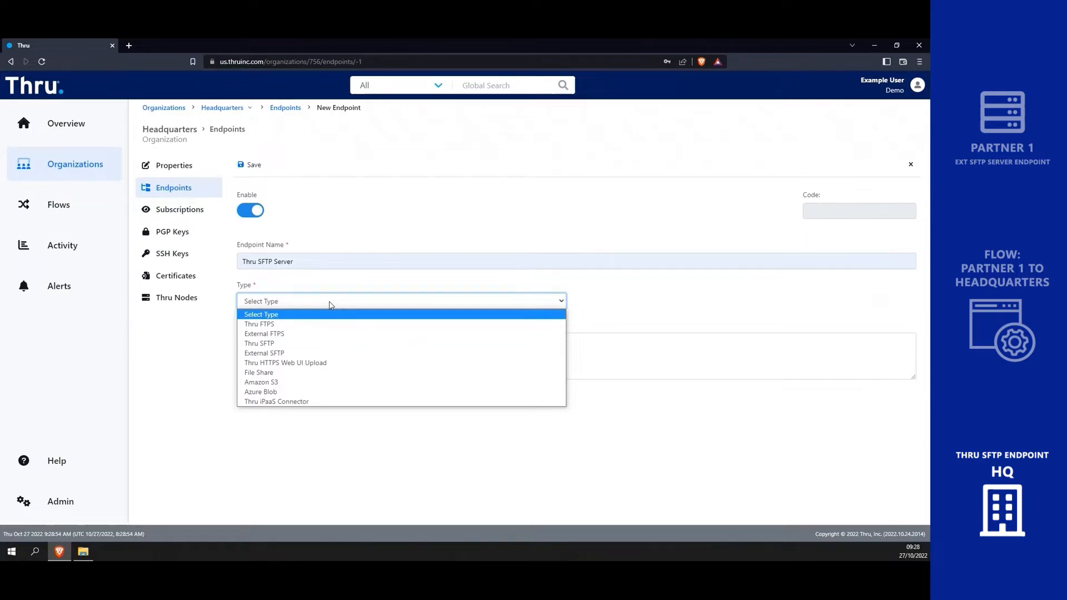
{"action": "left_click", "coordinate": [304, 344]}
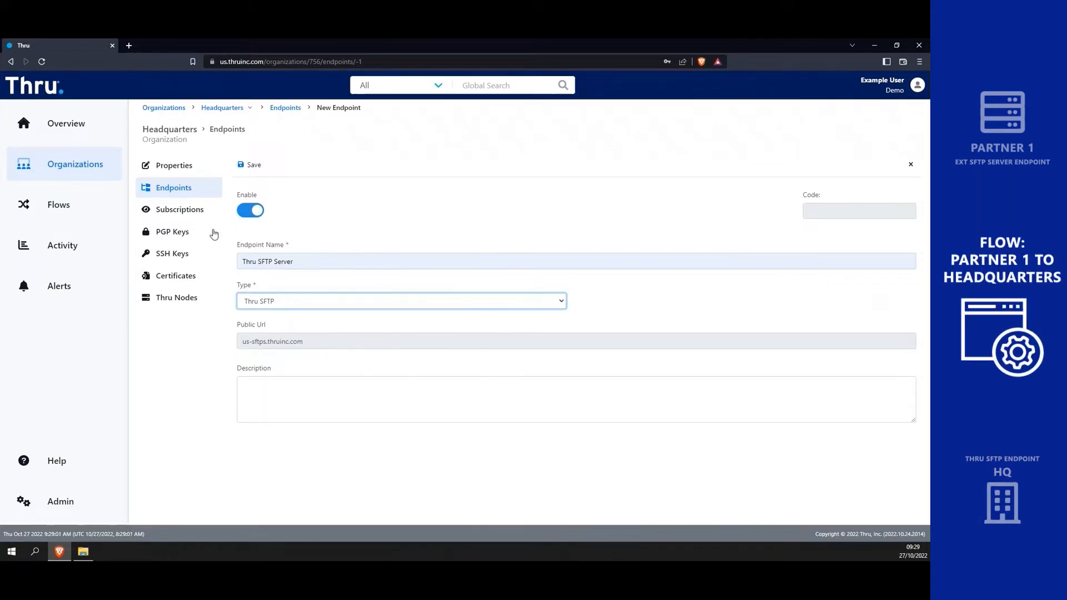
{"action": "left_click", "coordinate": [248, 165]}
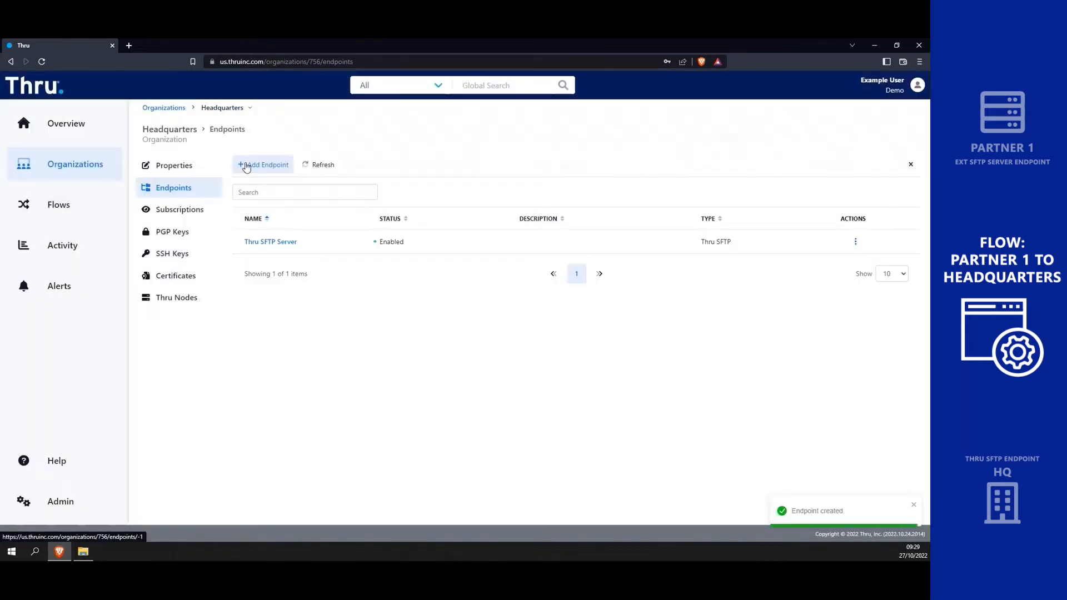
Create and save a new flow named Partner 1 to Headquarters.
{"action": "left_click", "coordinate": [92, 205]}
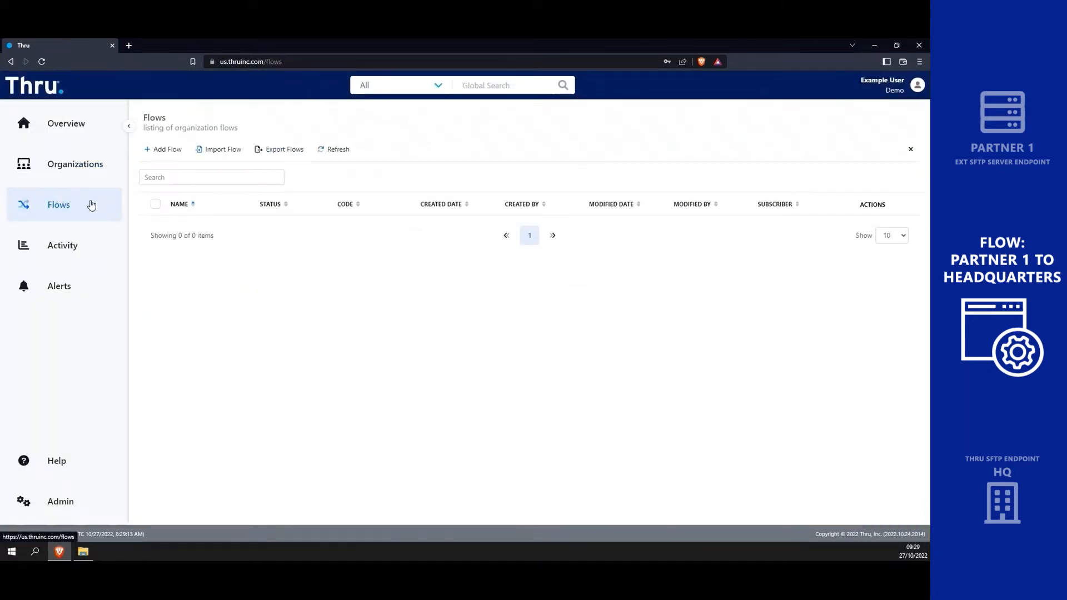
{"action": "left_click", "coordinate": [176, 150]}
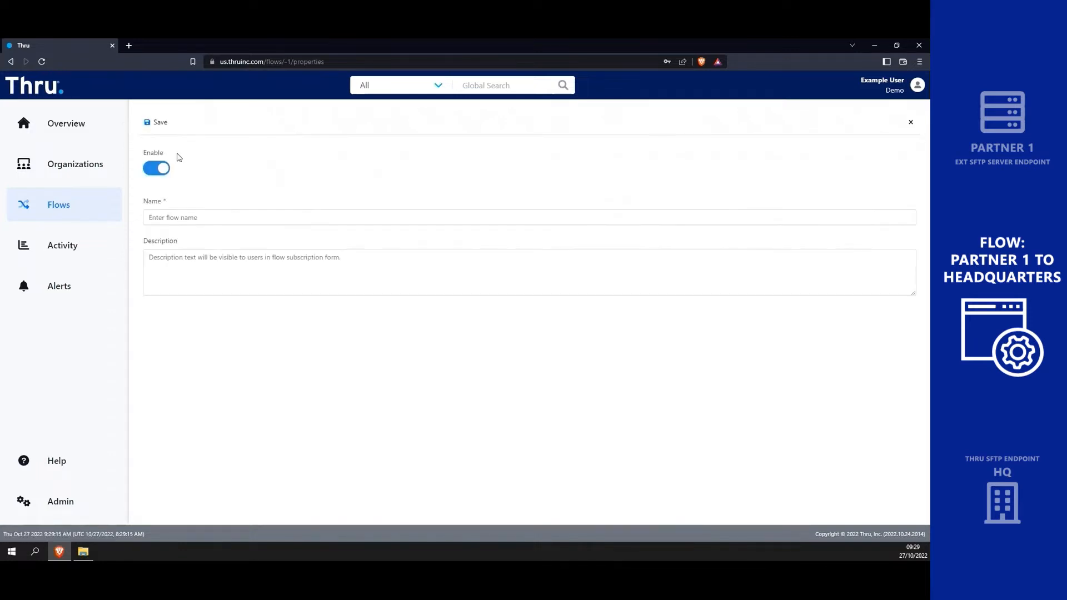
{"action": "left_click", "coordinate": [198, 221]}
{"action": "type", "text": "Partner "}
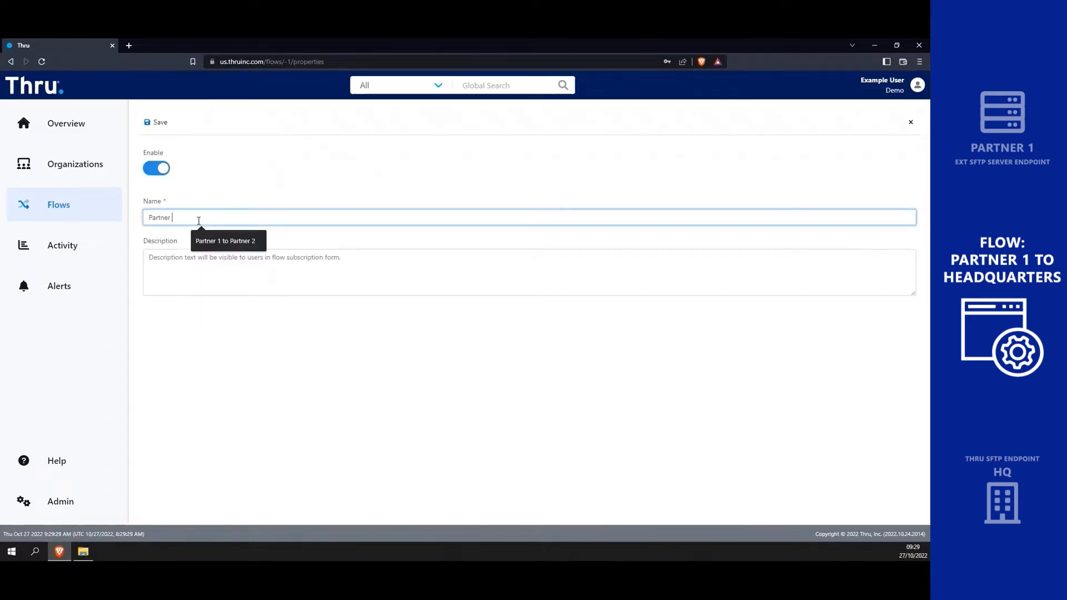
{"action": "type", "text": "1 to Headquarters"}
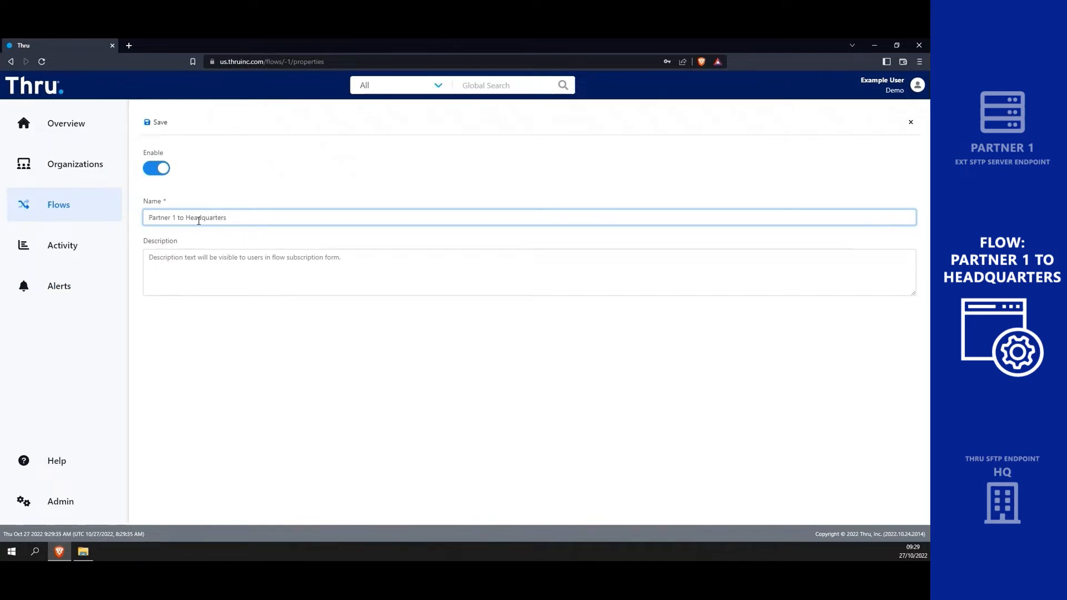
{"action": "left_click", "coordinate": [165, 122]}
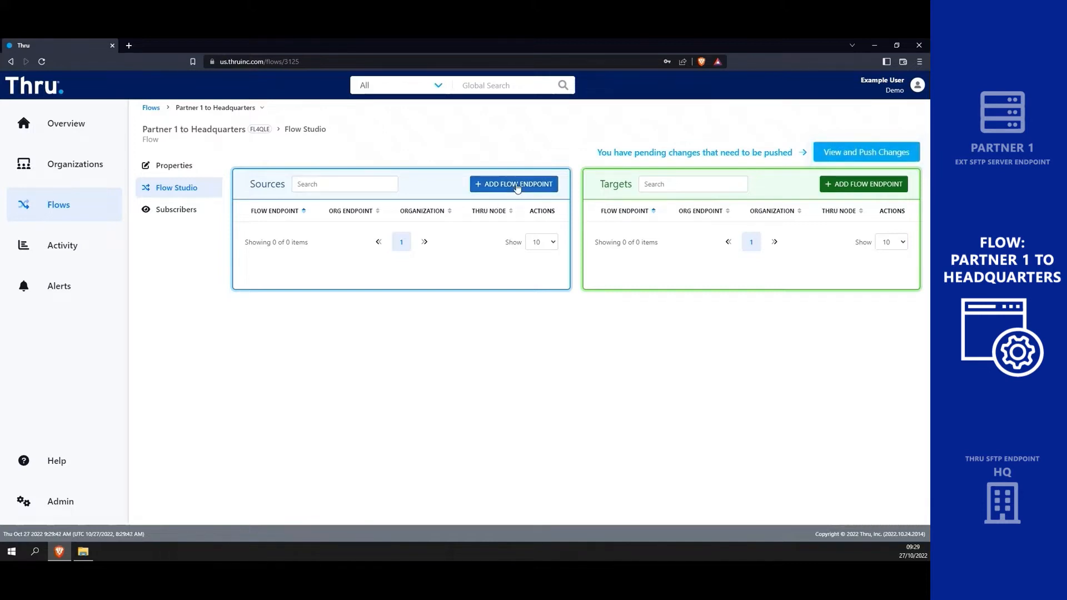
Subscribe both the Headquarters and Partner1 organizations to the new flow, starting from its source endpoint selection.
{"action": "left_click", "coordinate": [506, 185]}
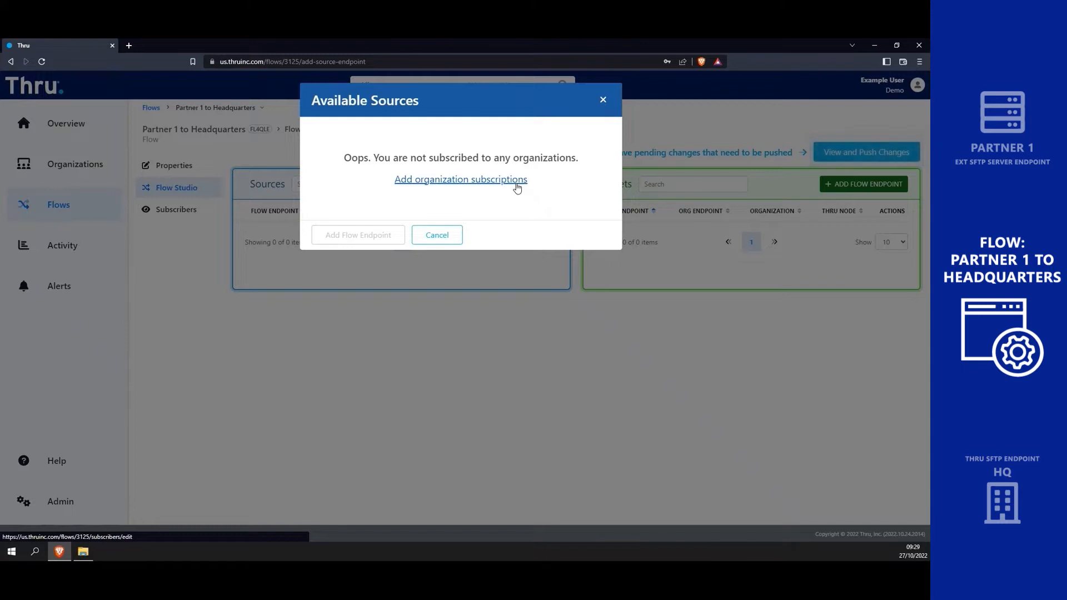
{"action": "left_click", "coordinate": [517, 180]}
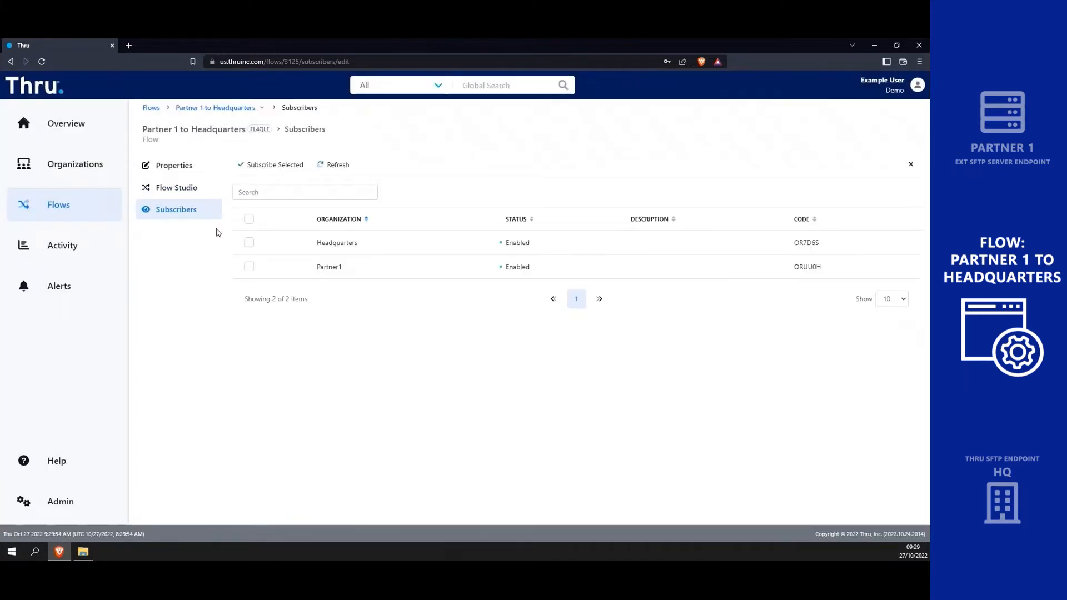
{"action": "left_click", "coordinate": [249, 220]}
{"action": "left_click", "coordinate": [277, 165]}
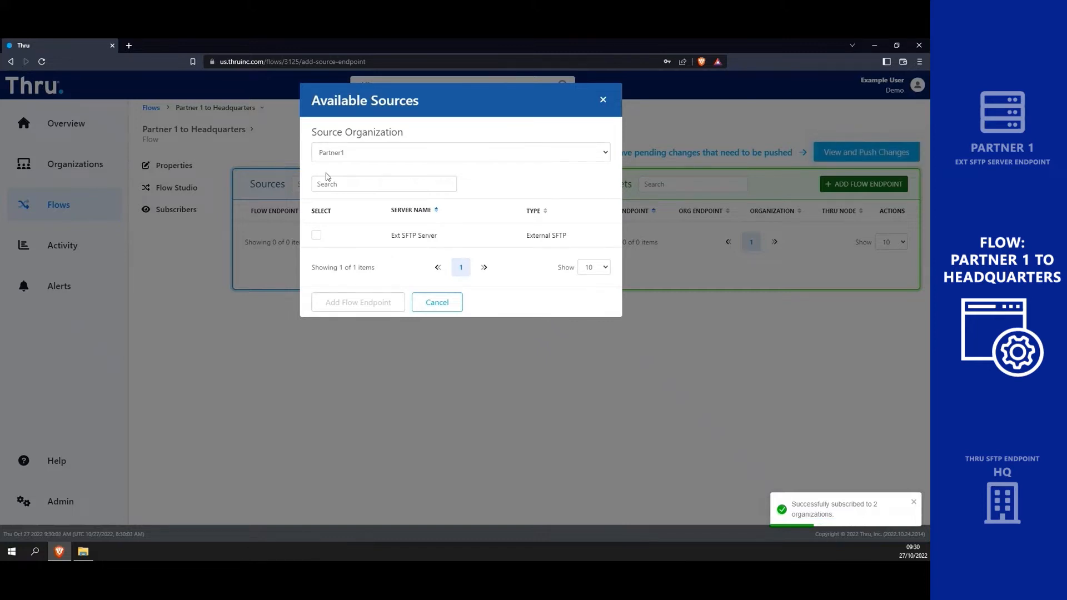
Add Partner1's Ext SFTP Server as a source endpoint of the flow.
{"action": "left_click", "coordinate": [433, 154]}
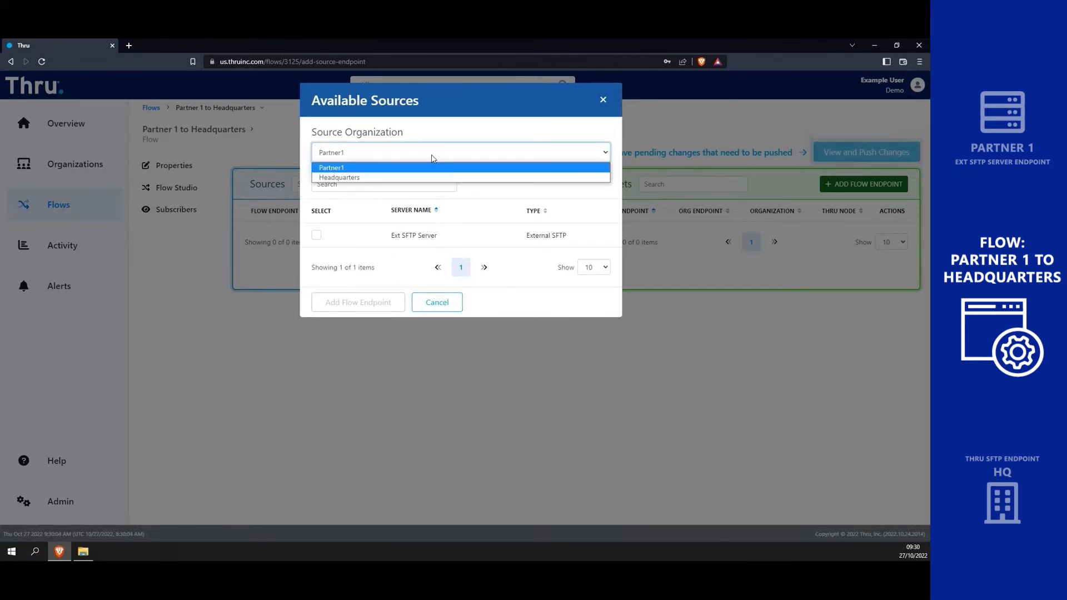
{"action": "left_click", "coordinate": [426, 166]}
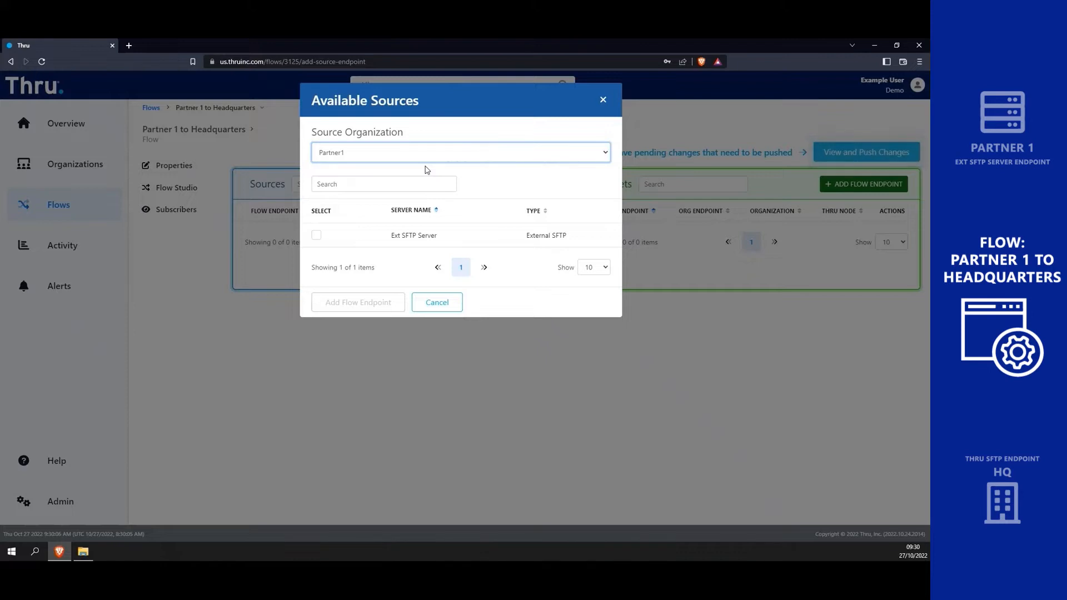
{"action": "left_click", "coordinate": [316, 234]}
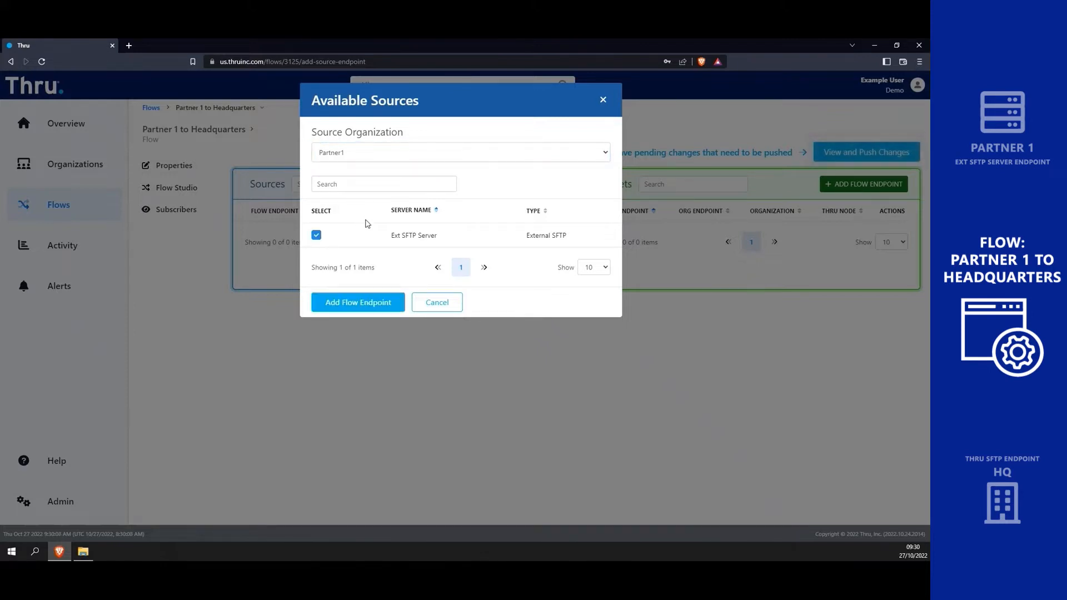
{"action": "left_click", "coordinate": [350, 302]}
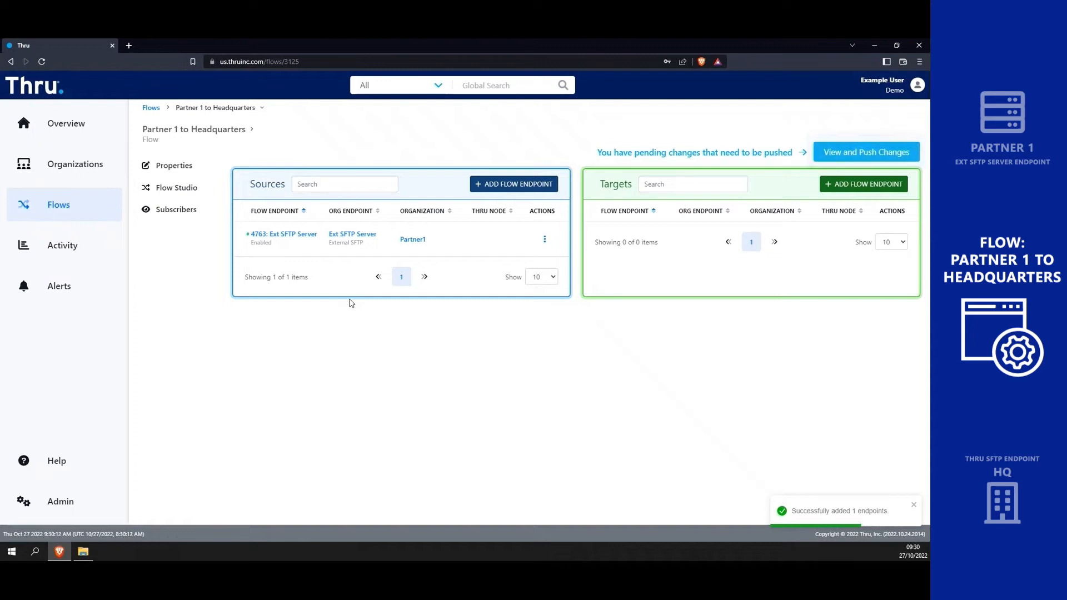
Remove the number prefix from the source flow endpoint's name so it reads Ext SFTP Server.
{"action": "left_click", "coordinate": [289, 236]}
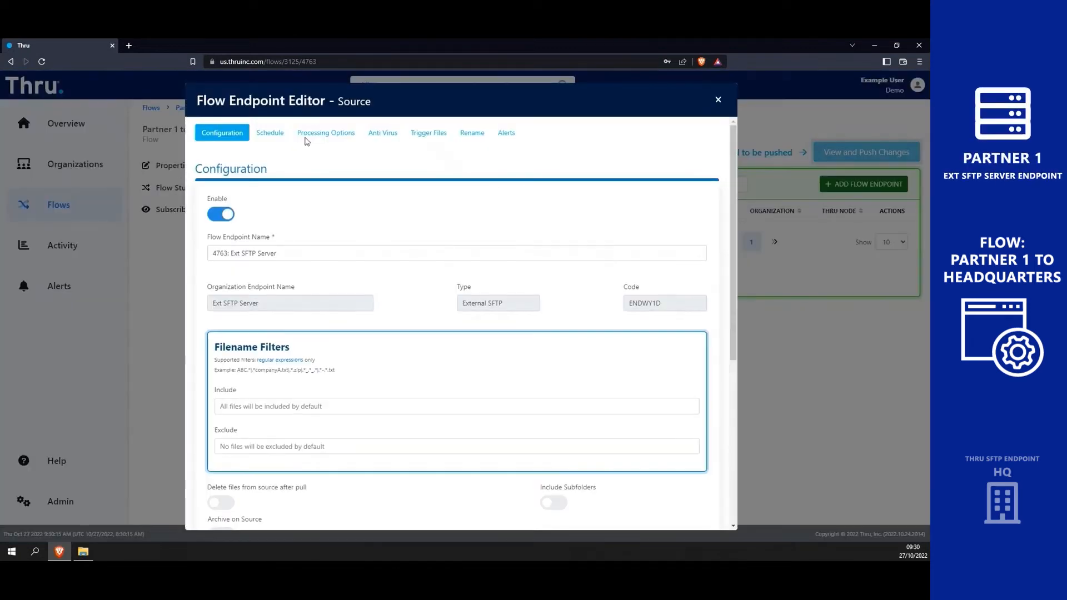
{"action": "left_click_drag", "start_coordinate": [229, 253], "coordinate": [201, 261]}
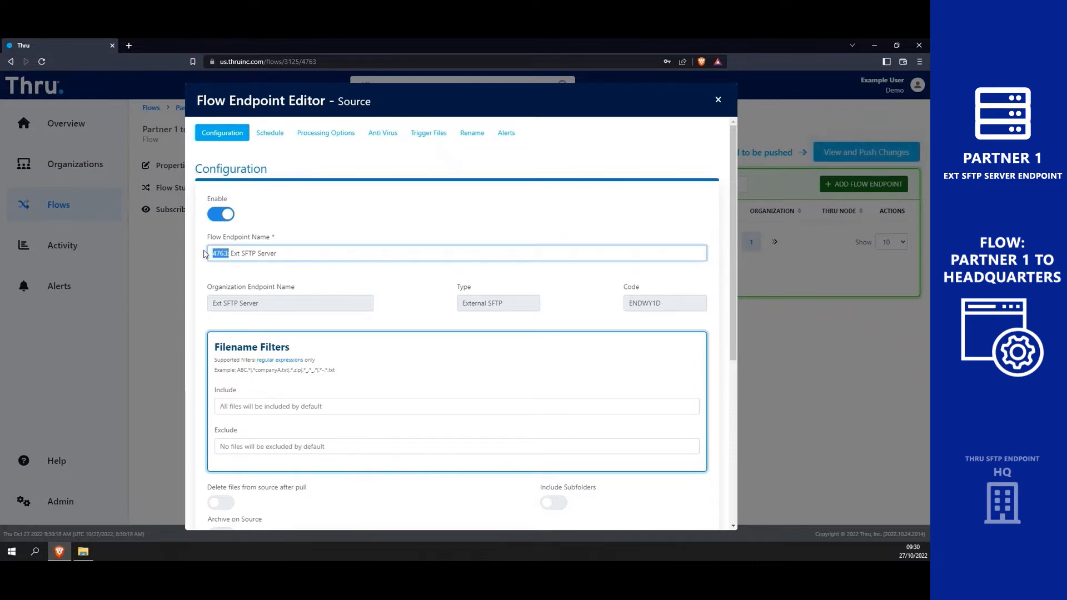
{"action": "key", "text": "BackSpace"}
{"action": "key", "text": "Delete"}
{"action": "left_click", "coordinate": [315, 282]}
Enable deleting files from source after pull, set the source path to /SHARED/Partner1/Source, and save the endpoint configuration.
{"action": "scroll", "coordinate": [315, 282], "scroll_direction": "down", "scroll_amount": 3}
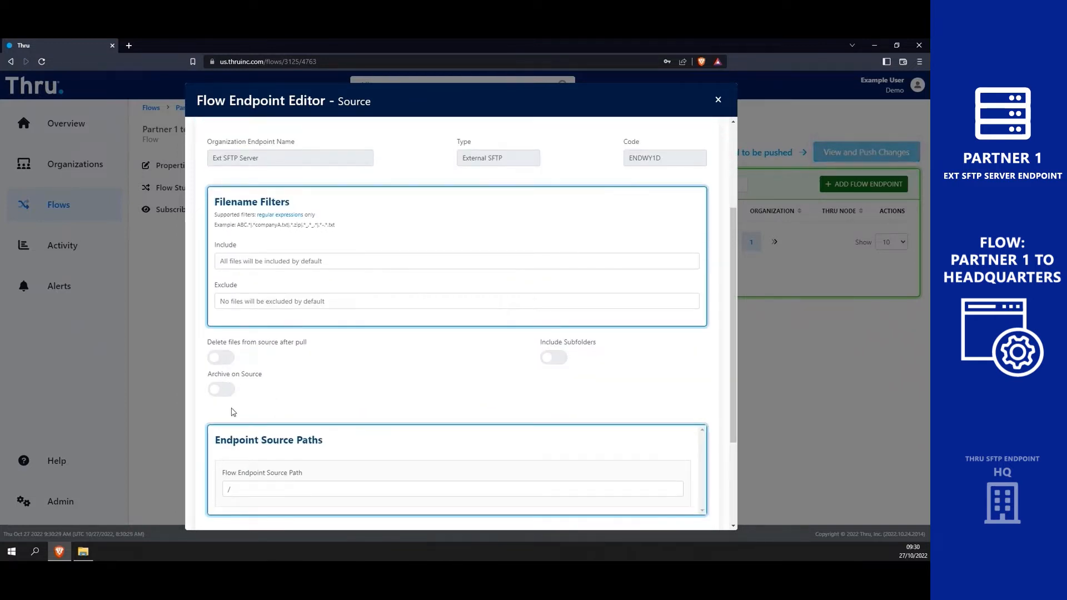
{"action": "left_click", "coordinate": [226, 356]}
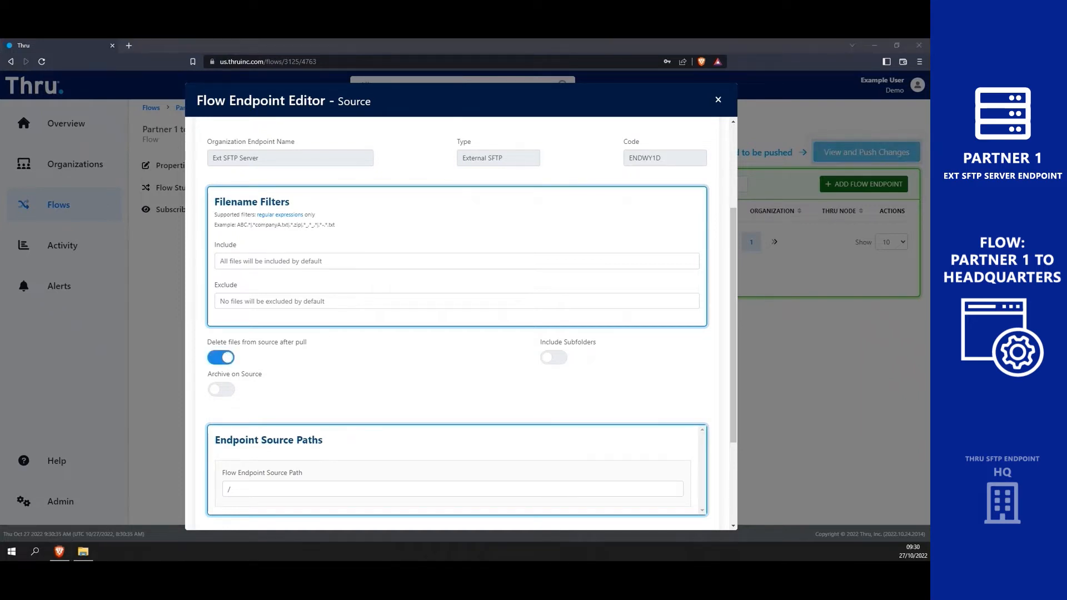
{"action": "left_click", "coordinate": [234, 488]}
{"action": "type", "text": "/SHARED/Partner1/Source"}
{"action": "scroll", "coordinate": [274, 452], "scroll_direction": "up", "scroll_amount": 2}
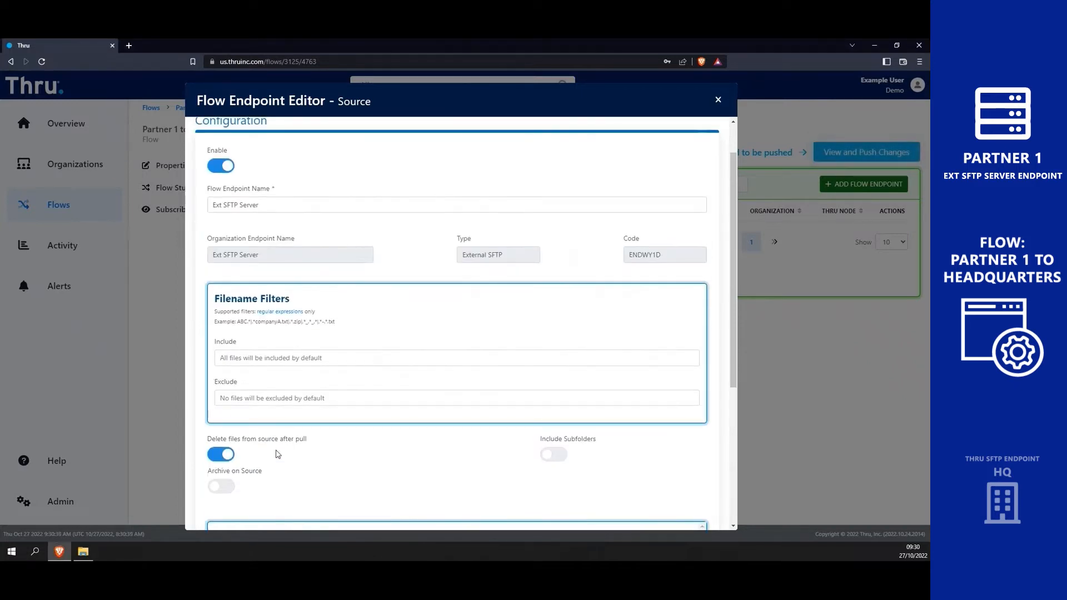
{"action": "scroll", "coordinate": [273, 515], "scroll_direction": "down", "scroll_amount": 5}
{"action": "left_click", "coordinate": [229, 498]}
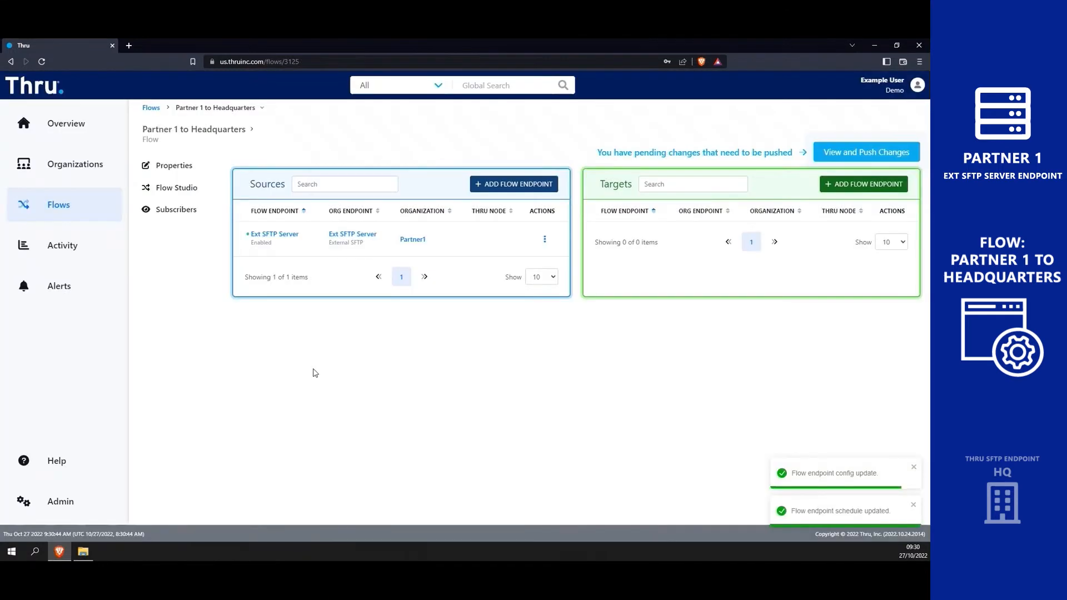
Review the Ext SFTP Server source endpoint's schedule, processing options, rename and alert settings, and save the endpoint.
{"action": "left_click", "coordinate": [283, 235]}
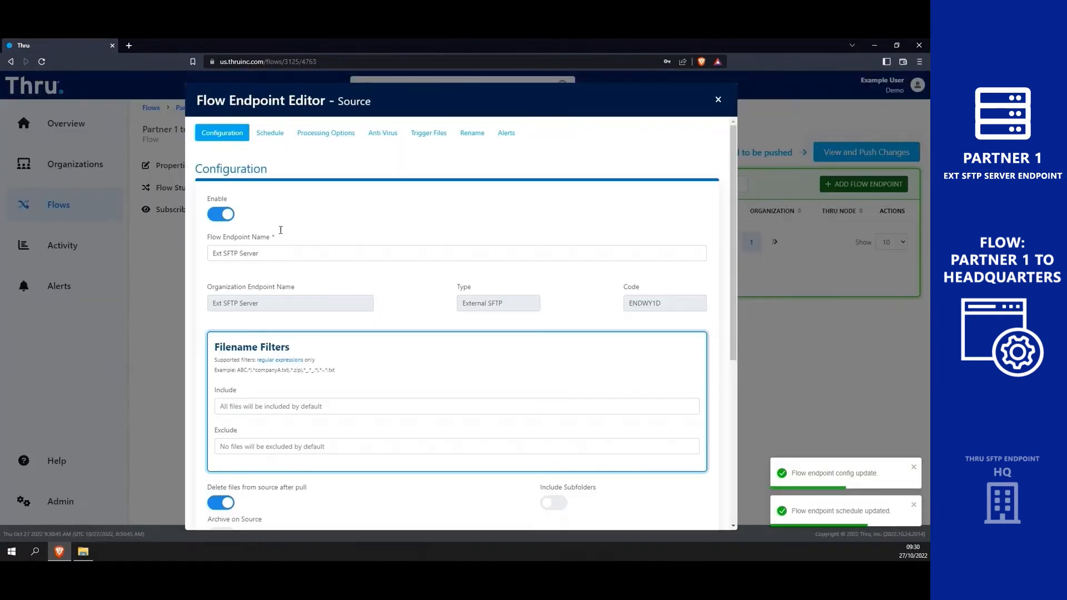
{"action": "left_click", "coordinate": [268, 138]}
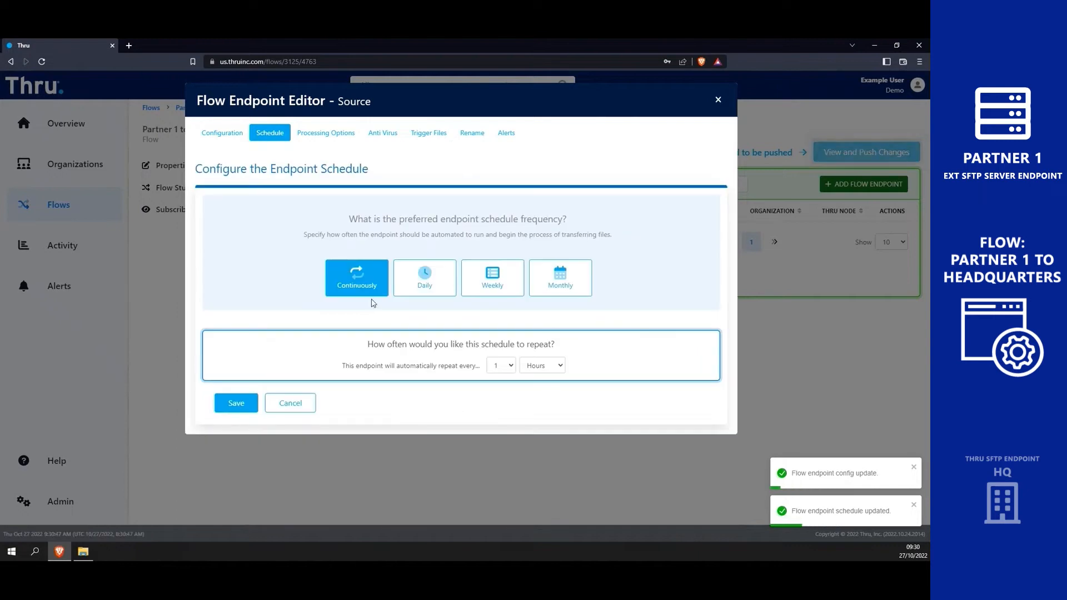
{"action": "left_click", "coordinate": [537, 366]}
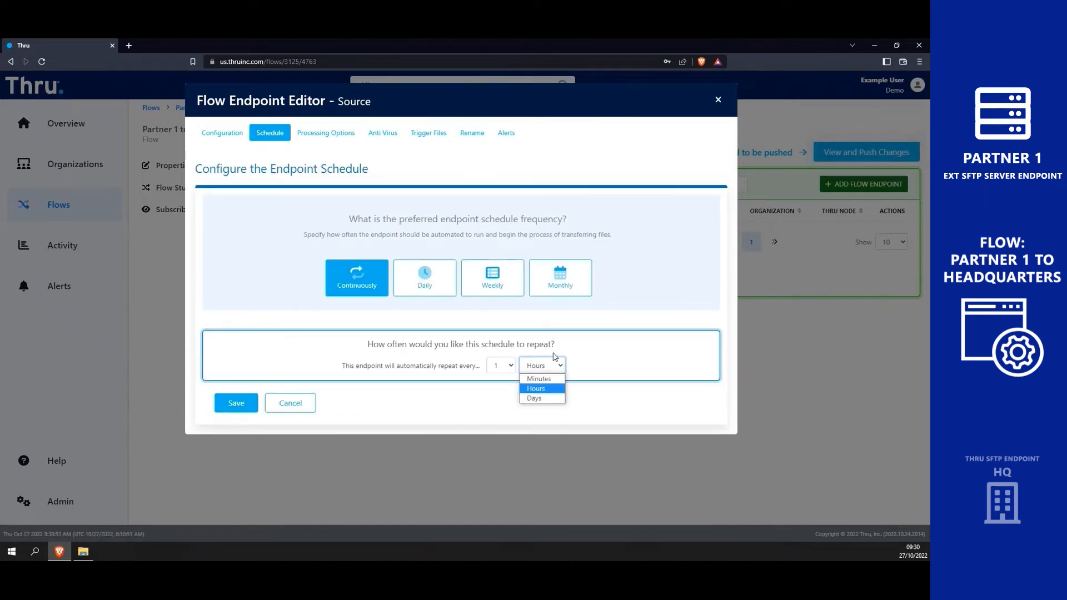
{"action": "left_click", "coordinate": [578, 343]}
{"action": "left_click", "coordinate": [303, 141]}
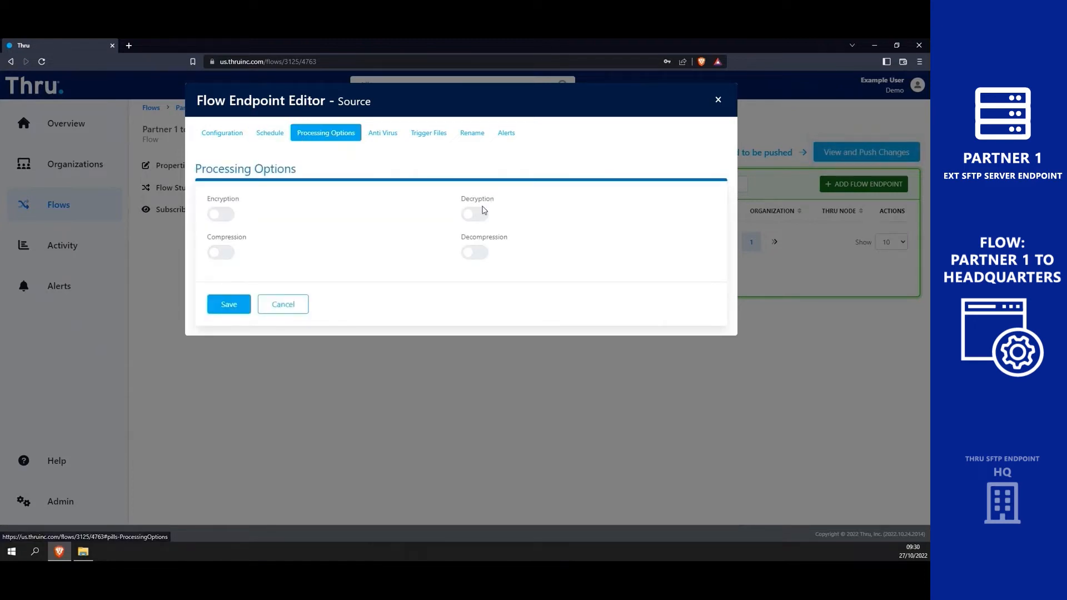
{"action": "left_click", "coordinate": [466, 140]}
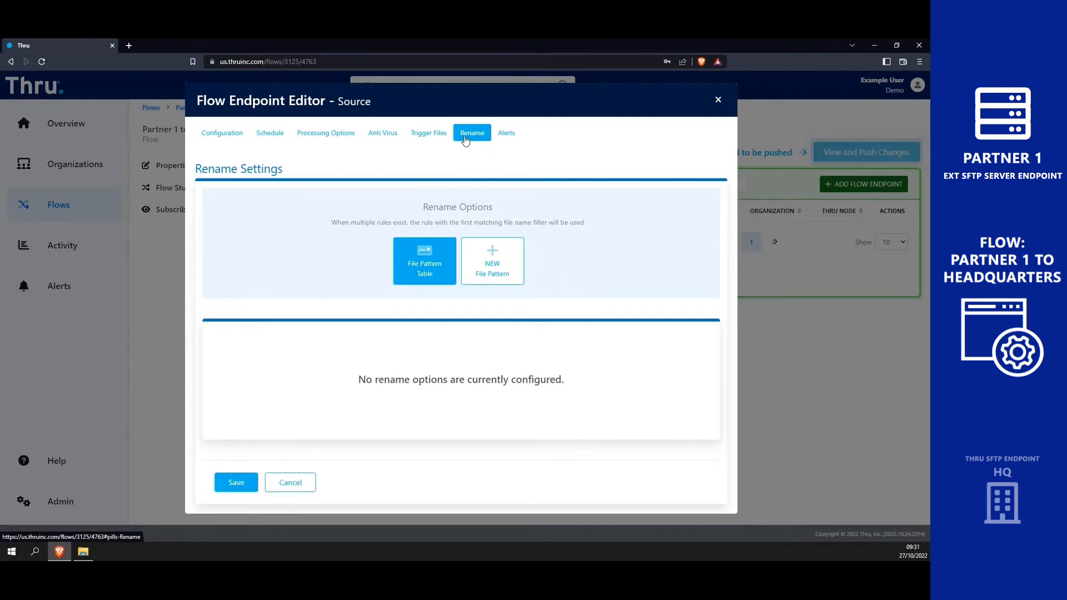
{"action": "left_click", "coordinate": [504, 134]}
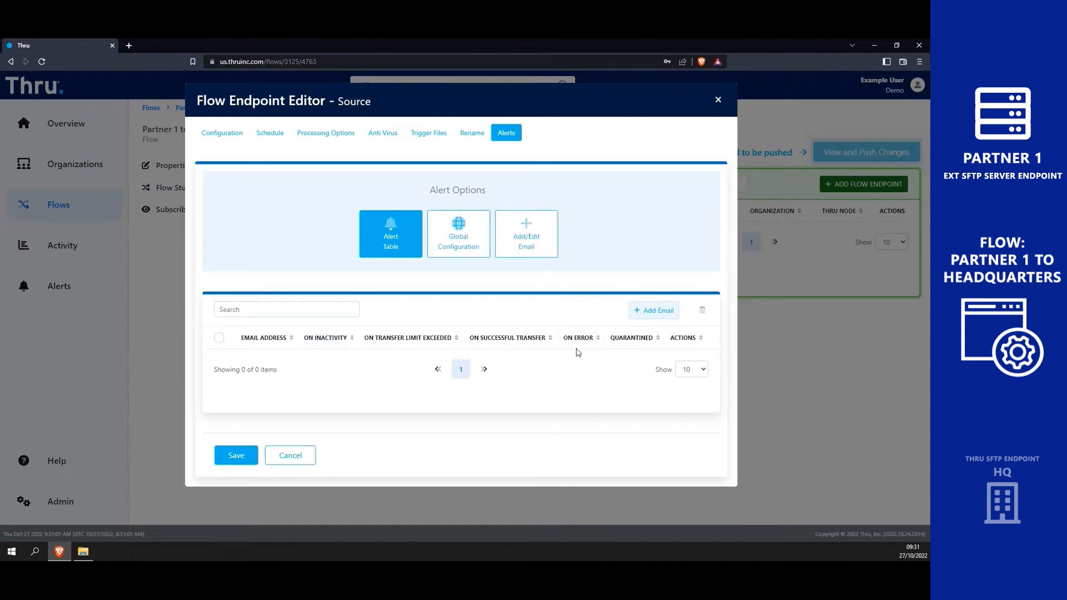
{"action": "left_click", "coordinate": [233, 456]}
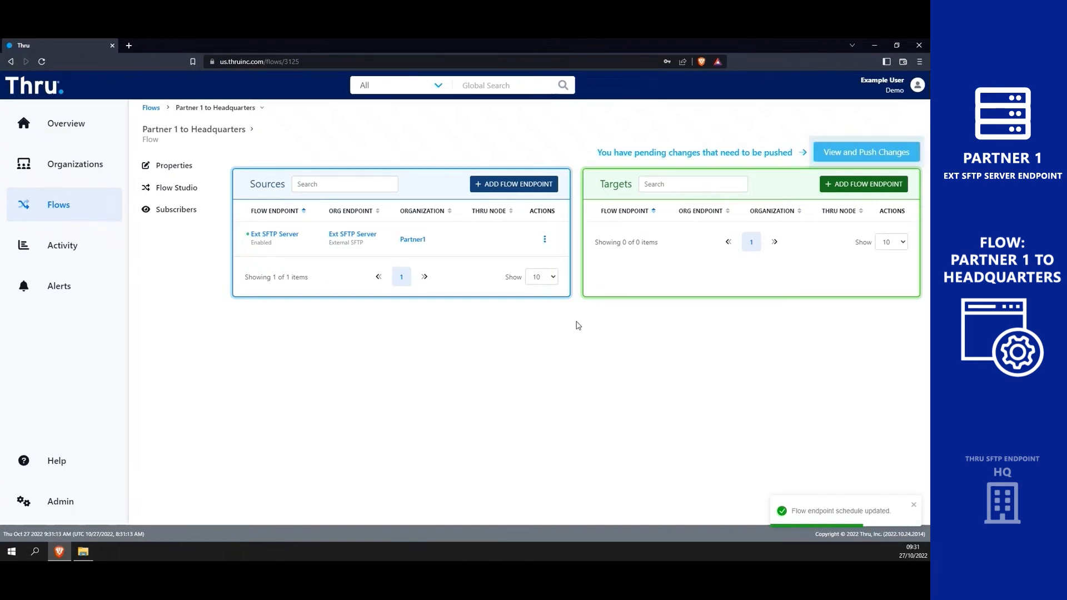
Add the Headquarters organization's Thru SFTP Server as a target endpoint of the flow.
{"action": "left_click", "coordinate": [865, 185]}
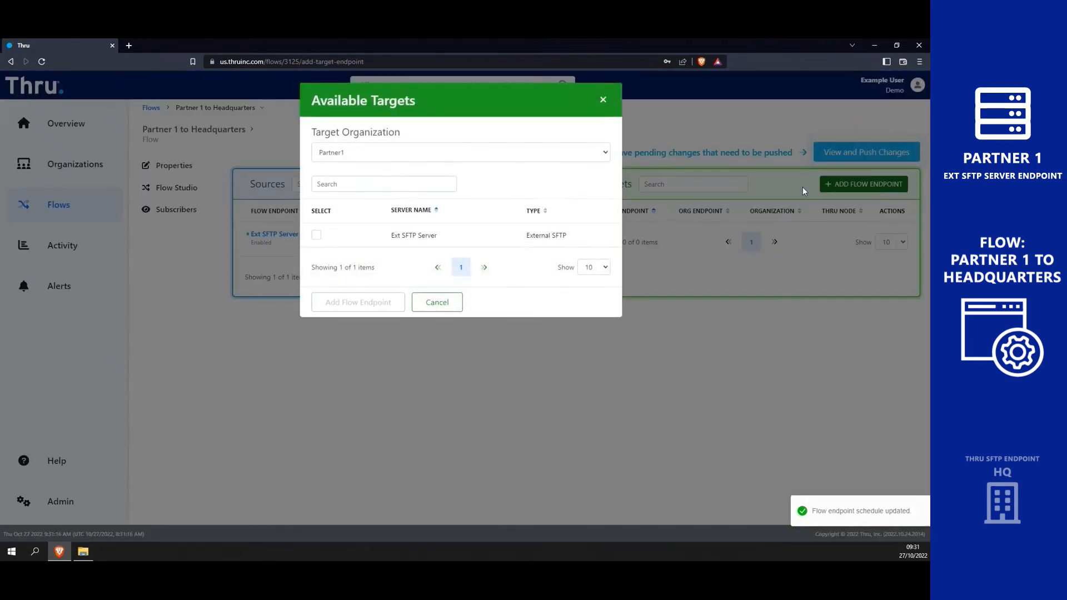
{"action": "left_click", "coordinate": [509, 147]}
{"action": "left_click", "coordinate": [502, 177]}
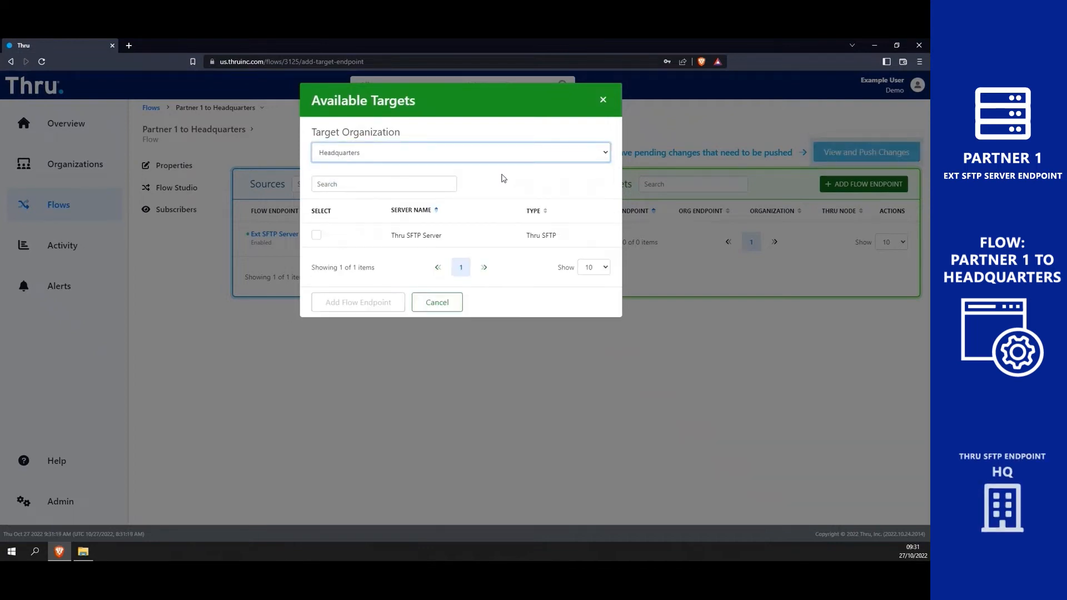
{"action": "left_click", "coordinate": [318, 237]}
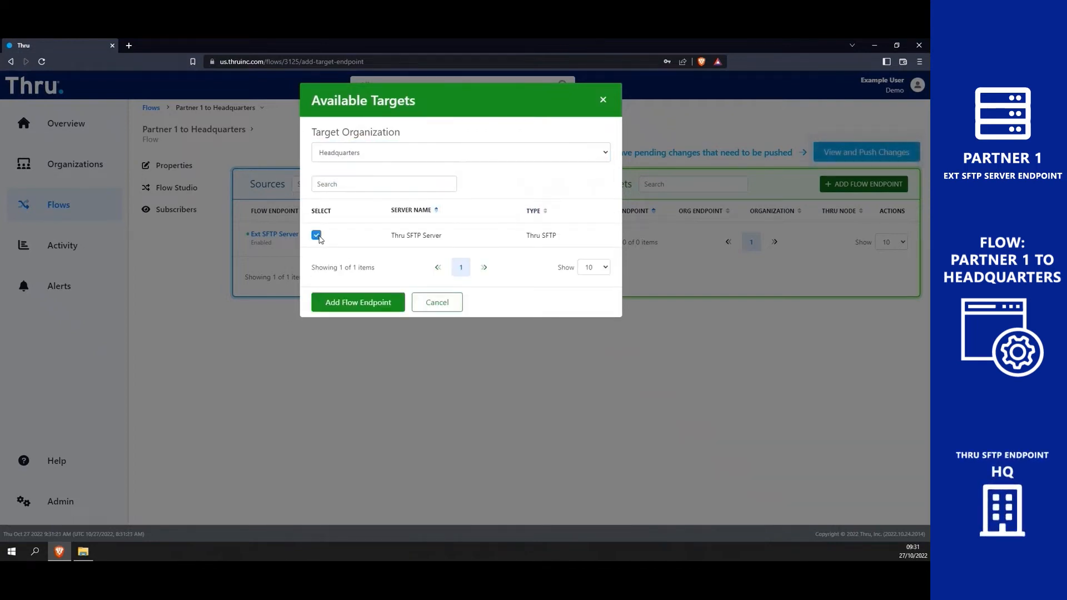
{"action": "left_click", "coordinate": [374, 303]}
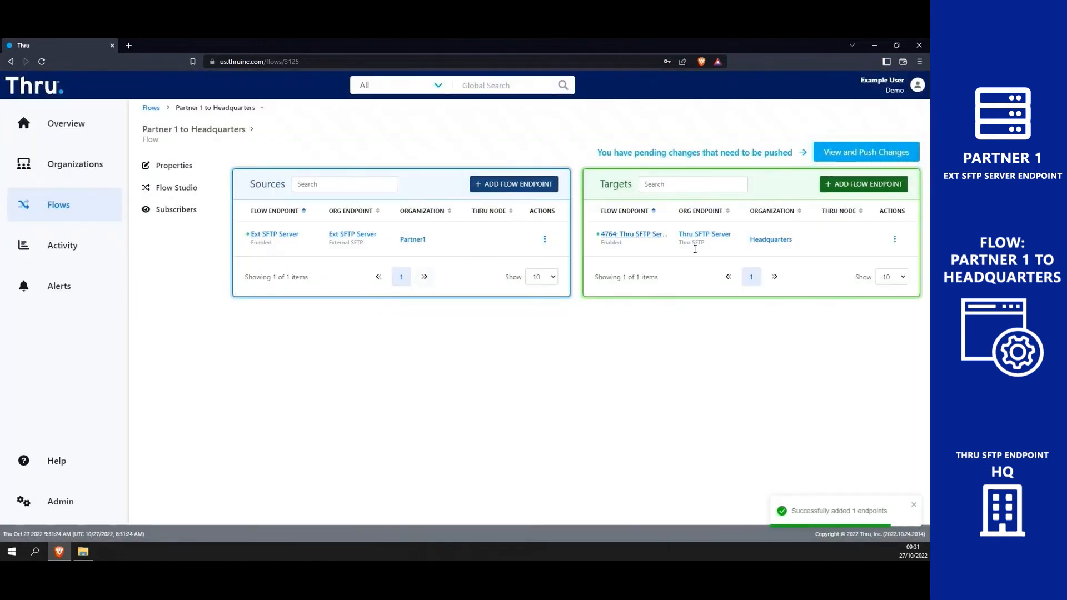
Remove the number prefix from the target flow endpoint's name so it reads Thru SFTP Server, check its users, and save.
{"action": "left_click", "coordinate": [633, 234]}
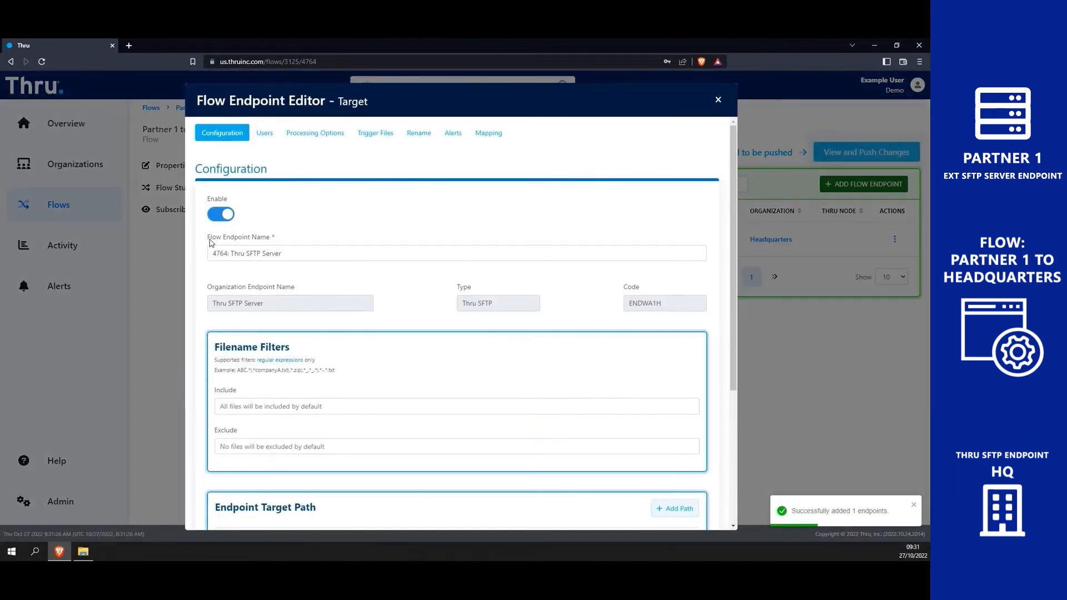
{"action": "left_click_drag", "start_coordinate": [230, 250], "coordinate": [212, 249]}
{"action": "key", "text": "BackSpace"}
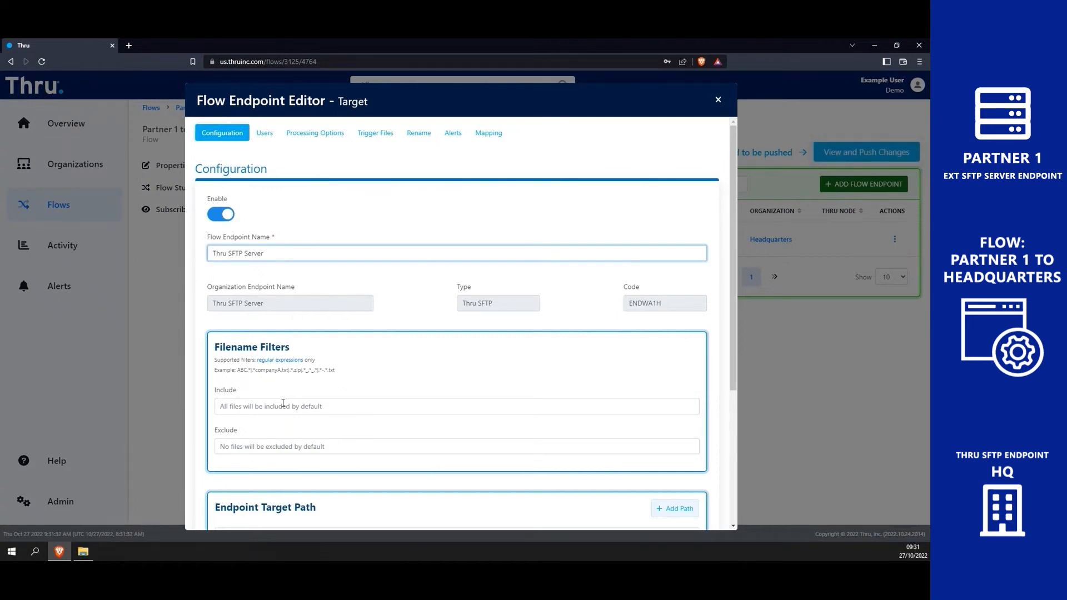
{"action": "scroll", "coordinate": [283, 402], "scroll_direction": "down", "scroll_amount": 4}
{"action": "scroll", "coordinate": [276, 375], "scroll_direction": "up", "scroll_amount": 4}
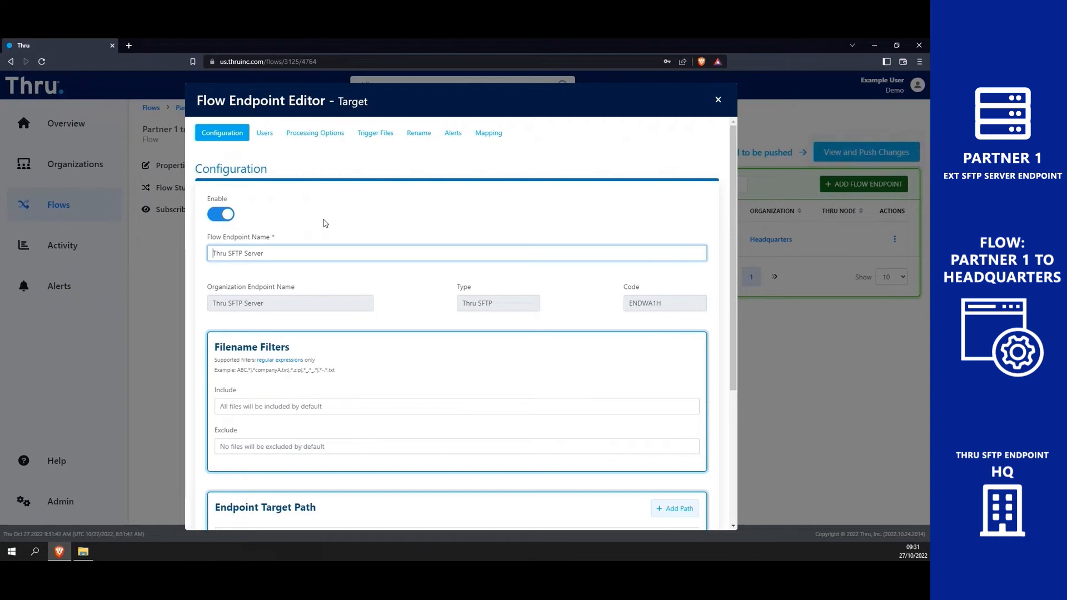
{"action": "left_click", "coordinate": [265, 133]}
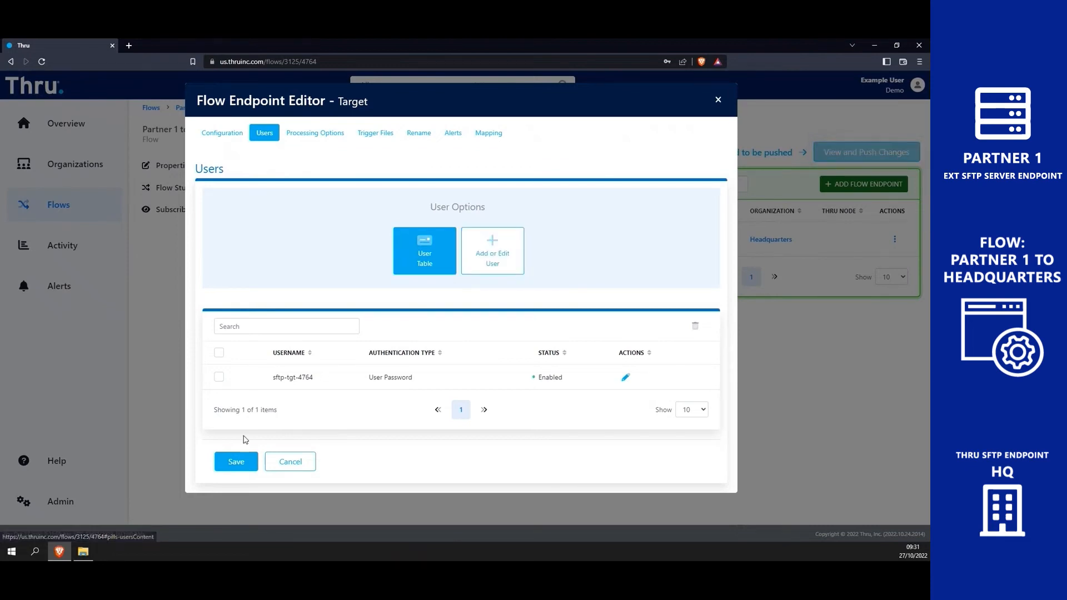
{"action": "left_click", "coordinate": [230, 468]}
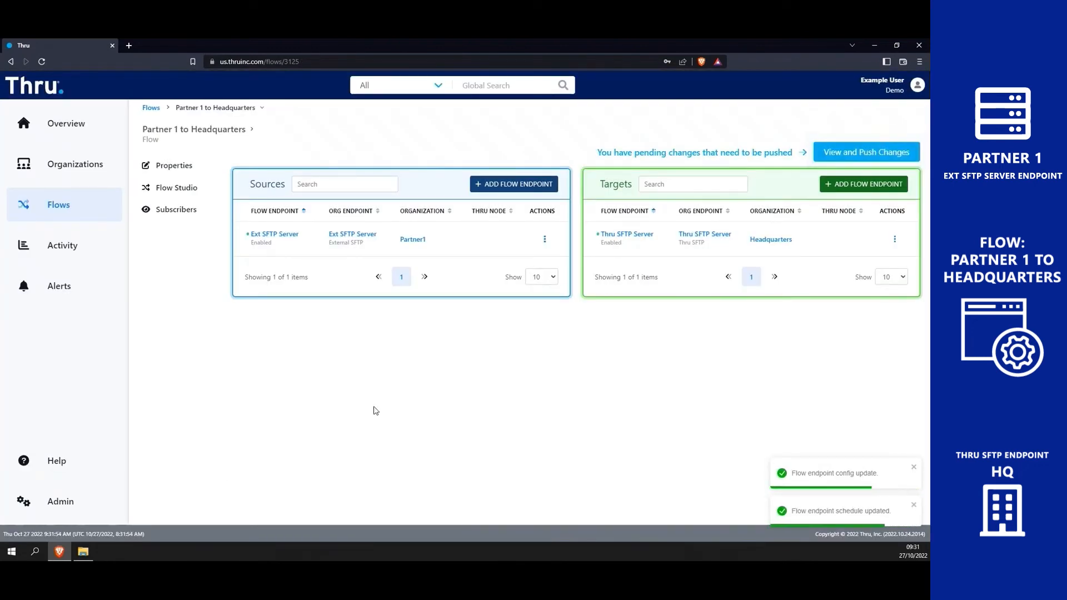
Review the flow's pending changes and push them.
{"action": "left_click", "coordinate": [854, 160]}
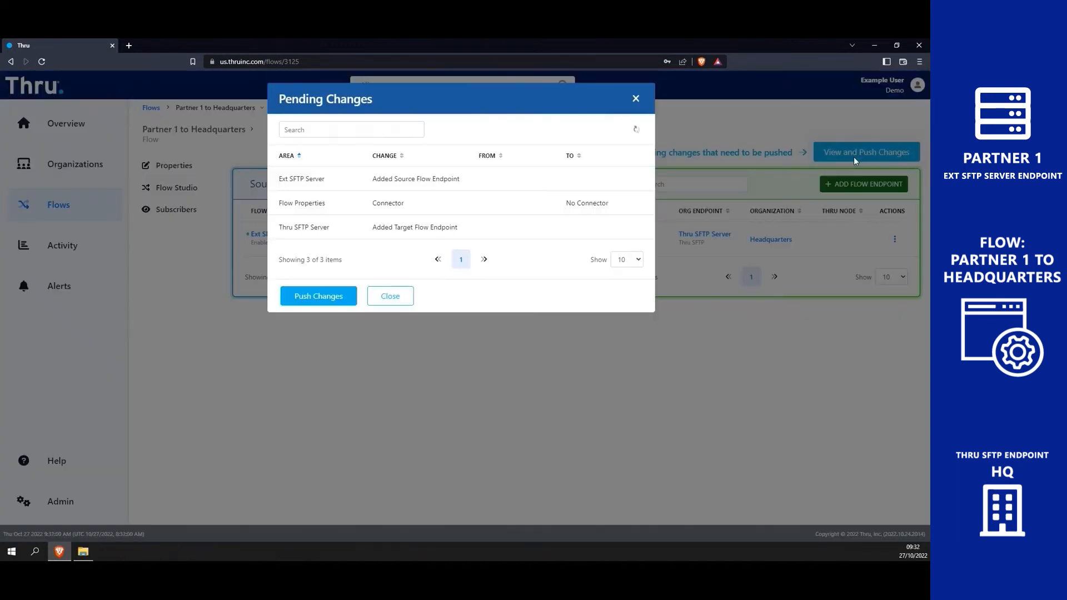
{"action": "left_click", "coordinate": [315, 294]}
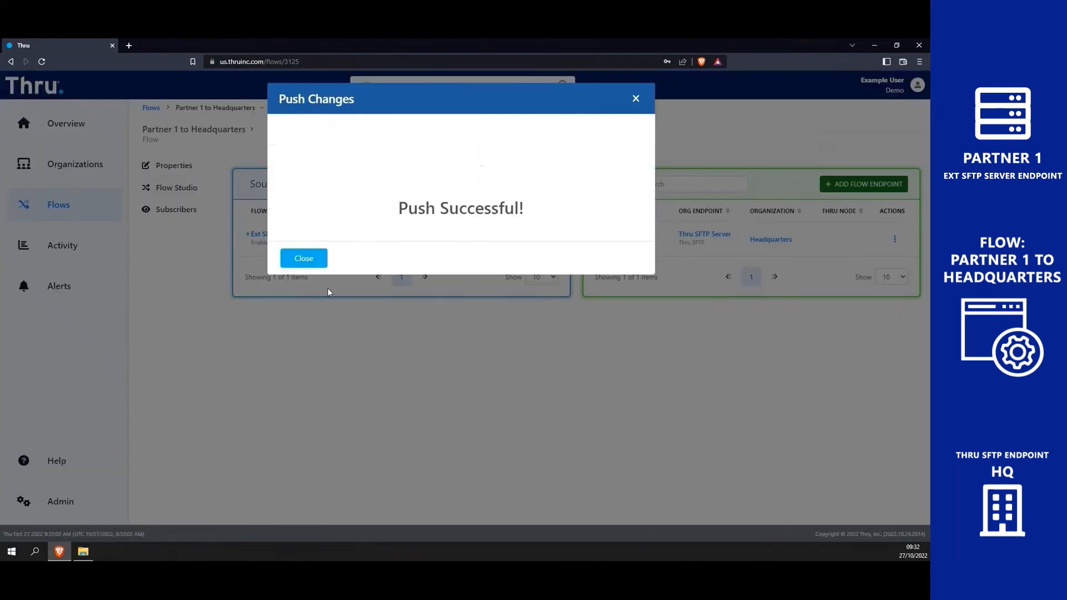
{"action": "left_click", "coordinate": [309, 260]}
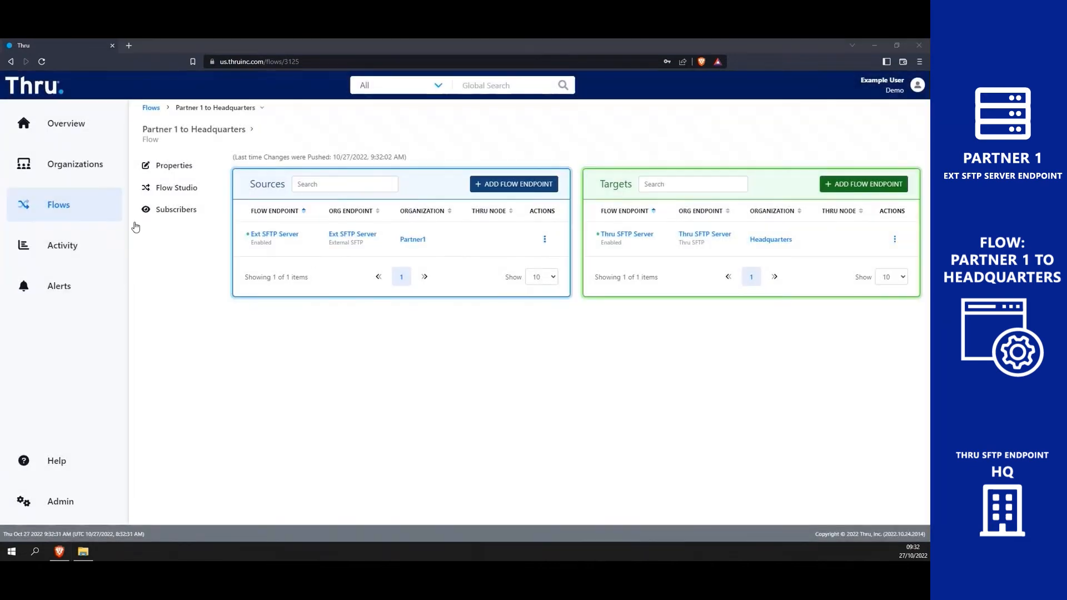
Export the flow's FileZilla configuration to the Desktop as Partner 1 to Headquarters.xml.
{"action": "left_click", "coordinate": [92, 216]}
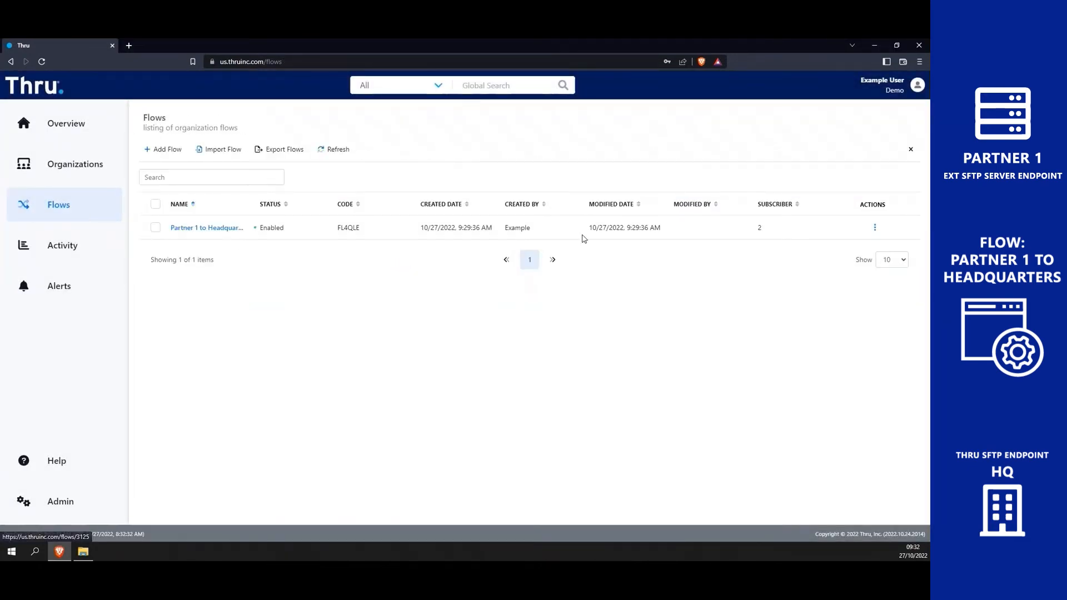
{"action": "left_click", "coordinate": [874, 227]}
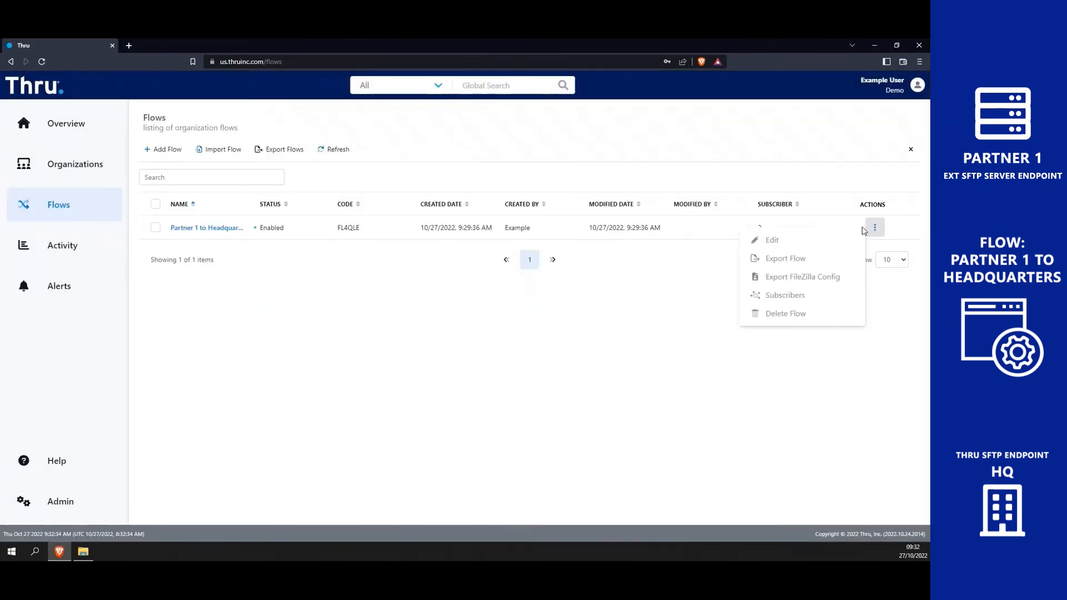
{"action": "left_click", "coordinate": [833, 277]}
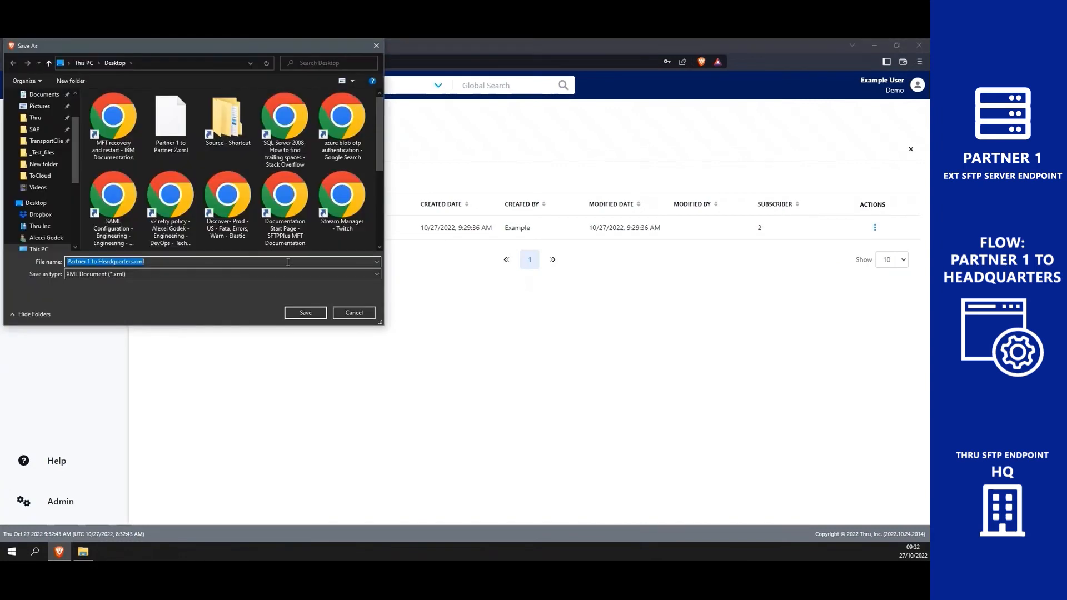
{"action": "left_click", "coordinate": [301, 312]}
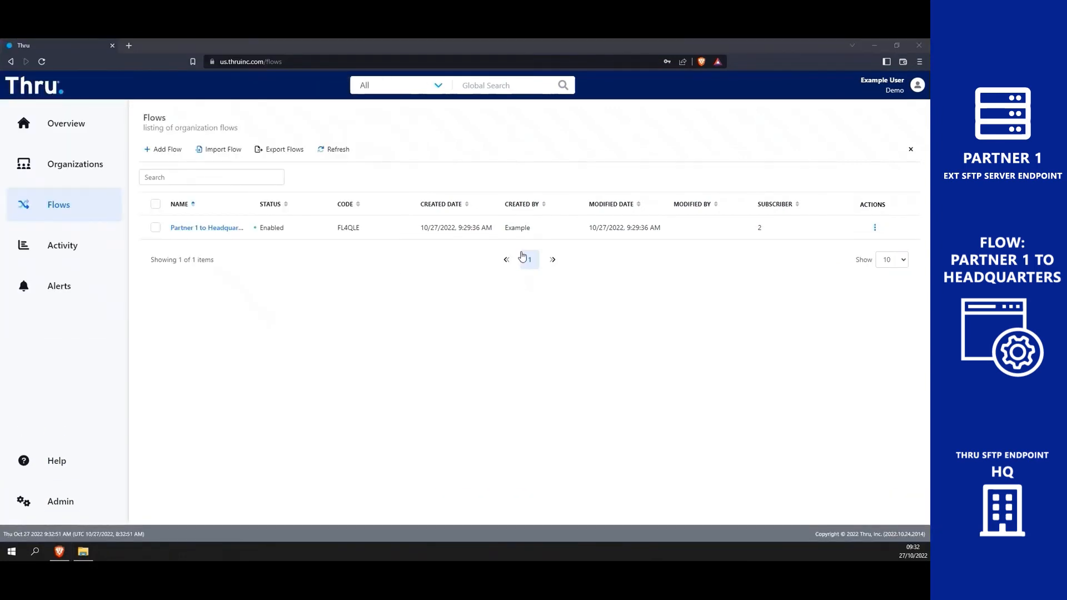
Run the Ext SFTP Server source endpoint of the Partner 1 to Headquarters flow immediately.
{"action": "left_click", "coordinate": [185, 229]}
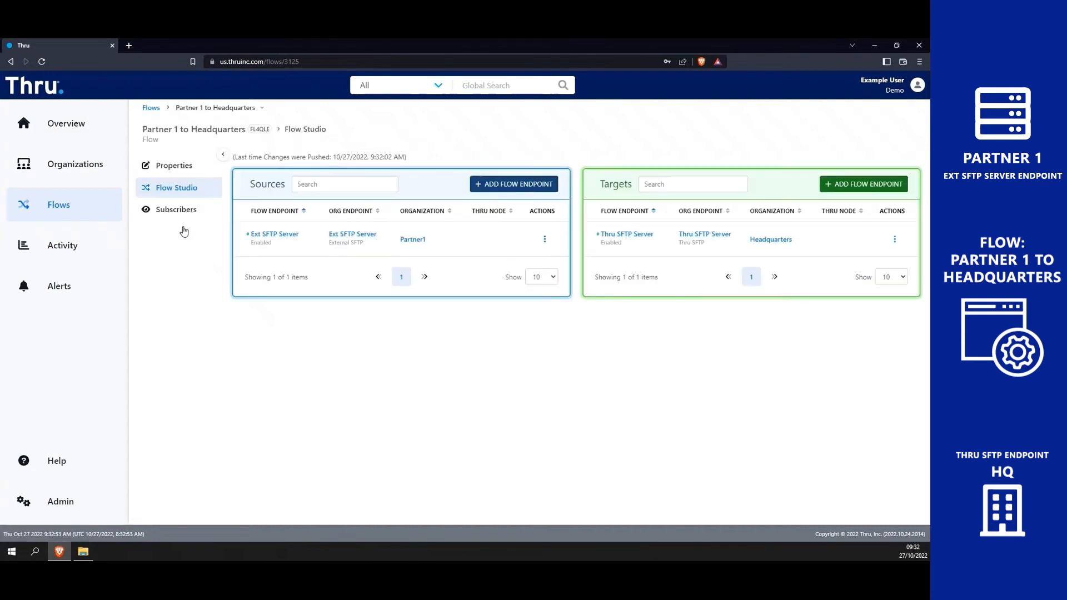
{"action": "left_click", "coordinate": [549, 244]}
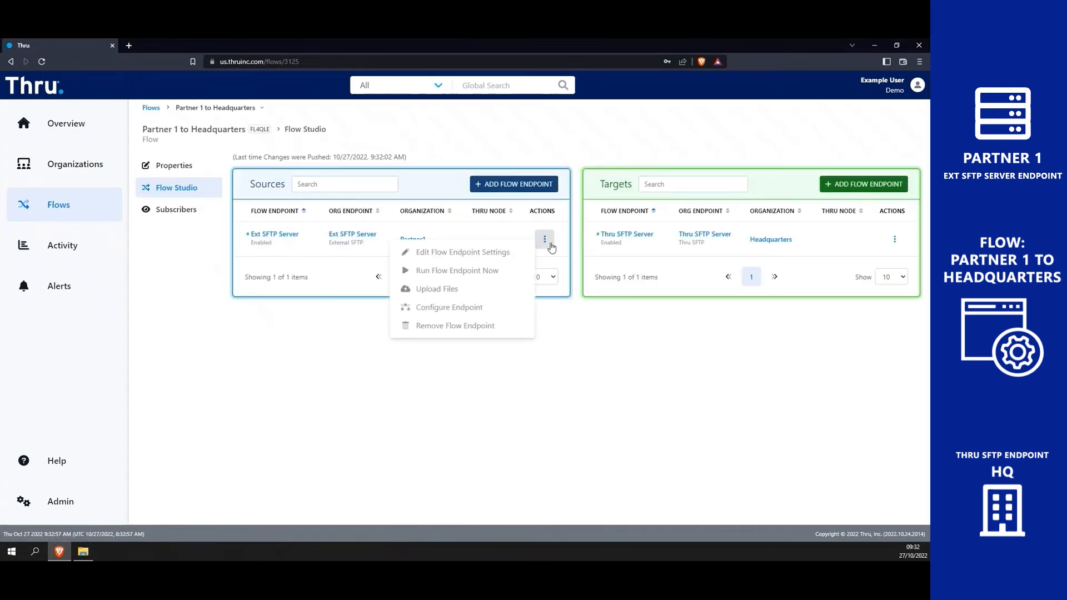
{"action": "left_click", "coordinate": [504, 272]}
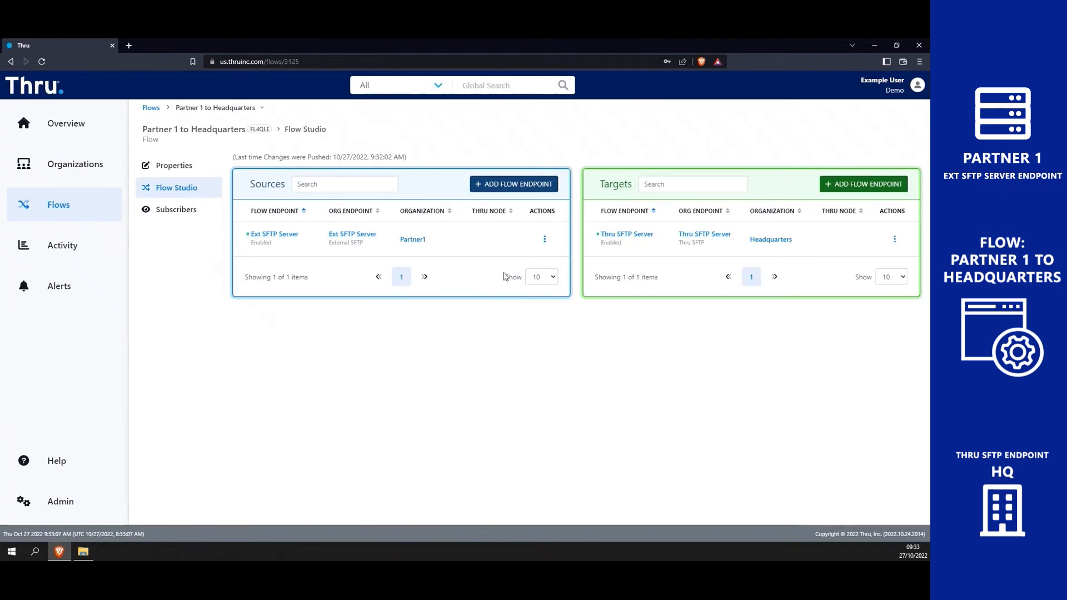
Check the source transfer status details of Partner(1).pdf in the activity log.
{"action": "left_click", "coordinate": [88, 255]}
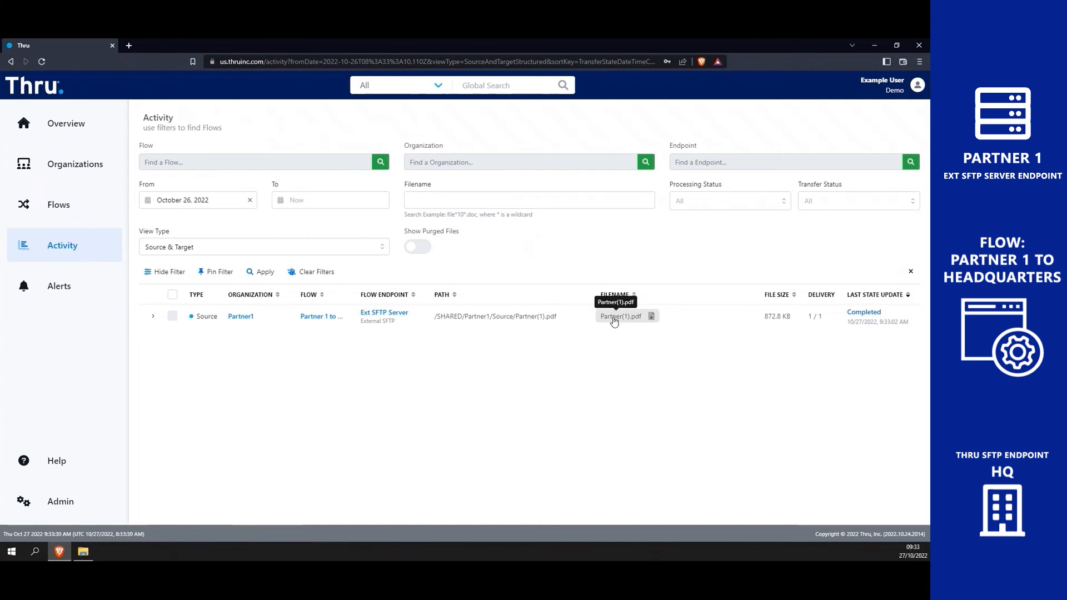
{"action": "left_click", "coordinate": [863, 312]}
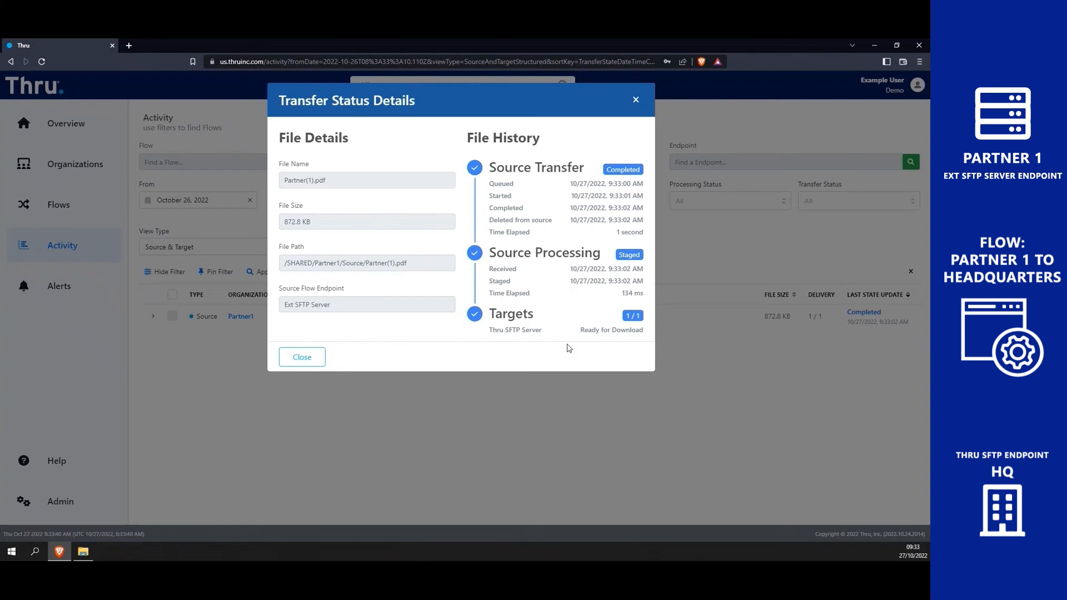
{"action": "left_click", "coordinate": [636, 100]}
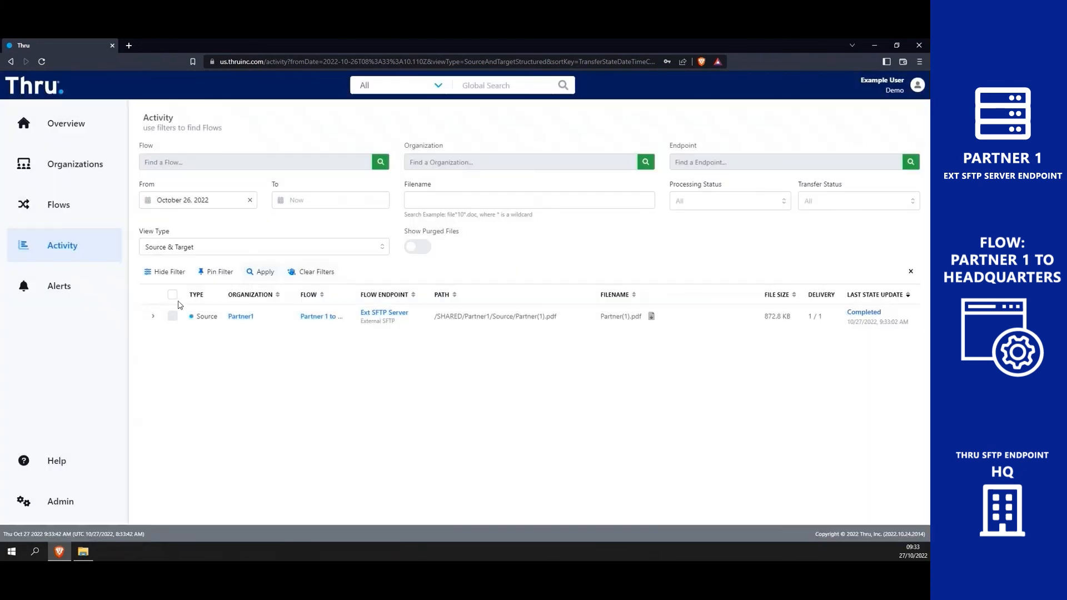
Expand the Partner(1).pdf source transfer, refresh the activity results, and view the Headquarters target transfer's status details.
{"action": "left_click", "coordinate": [153, 317]}
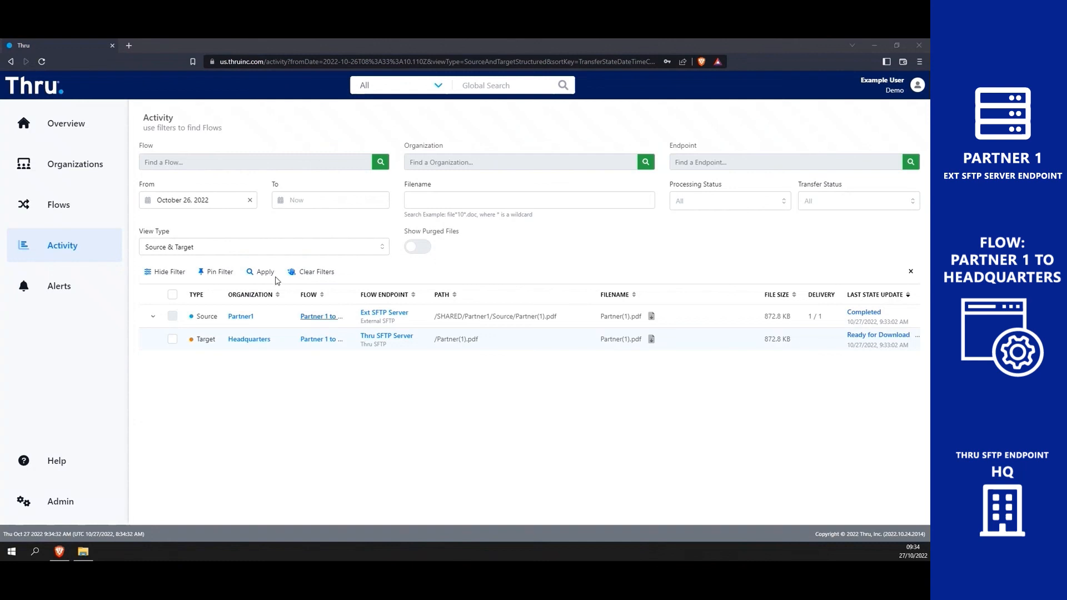
{"action": "left_click", "coordinate": [247, 272]}
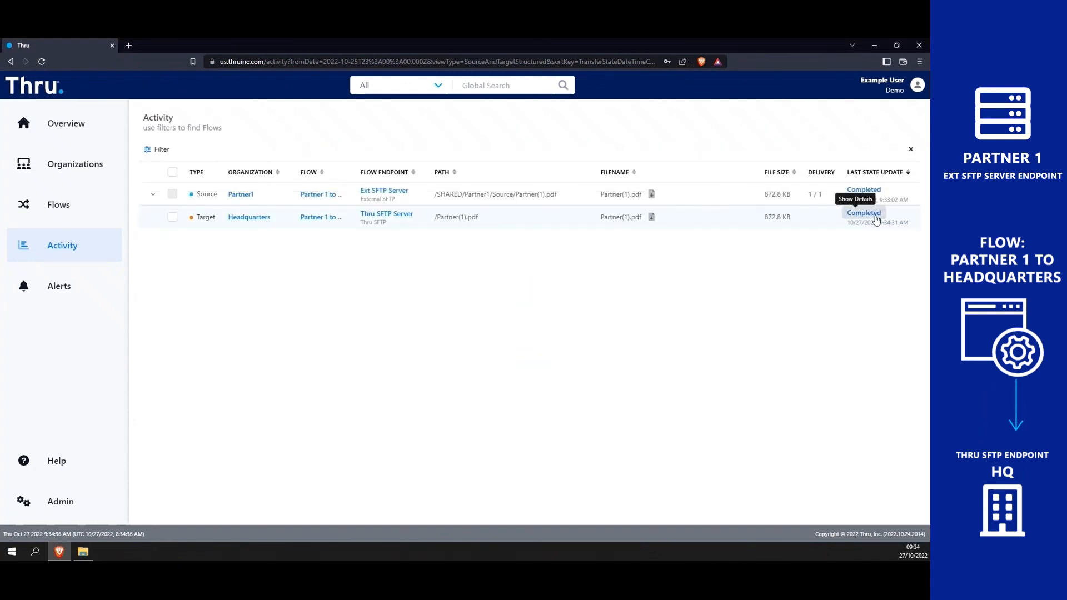
{"action": "left_click", "coordinate": [876, 220]}
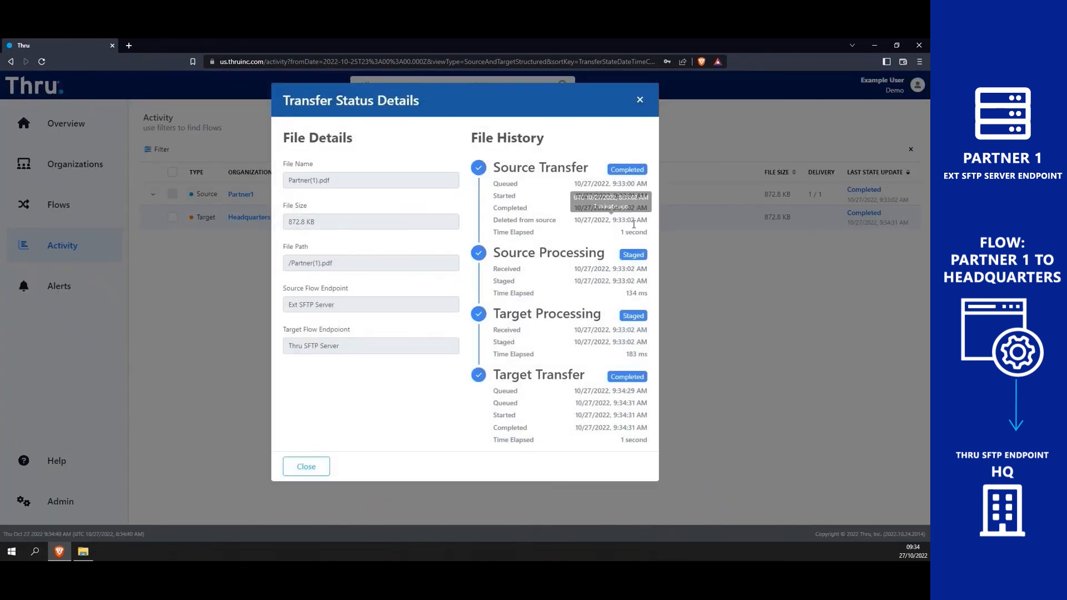